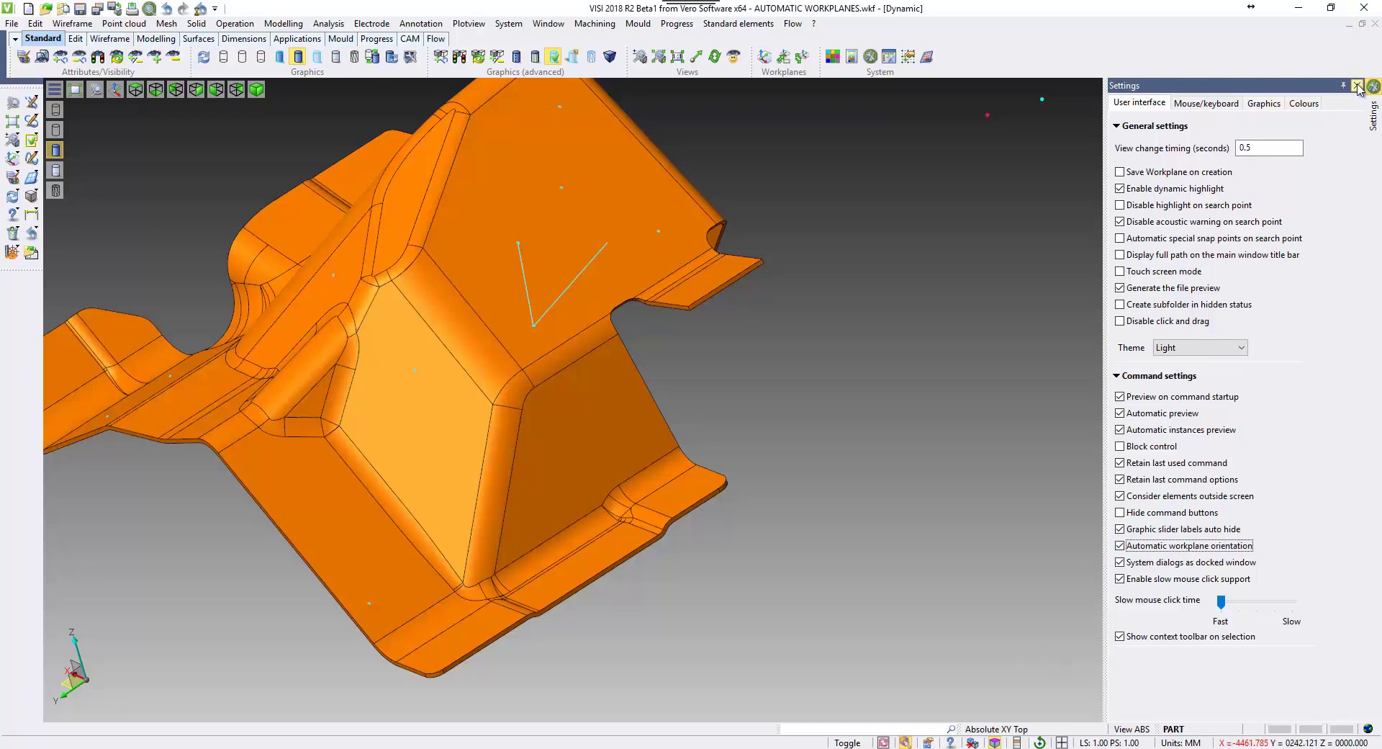
Close the settings and place a dynamic workplane at the upper corner of the dark side face.
click(1357, 86)
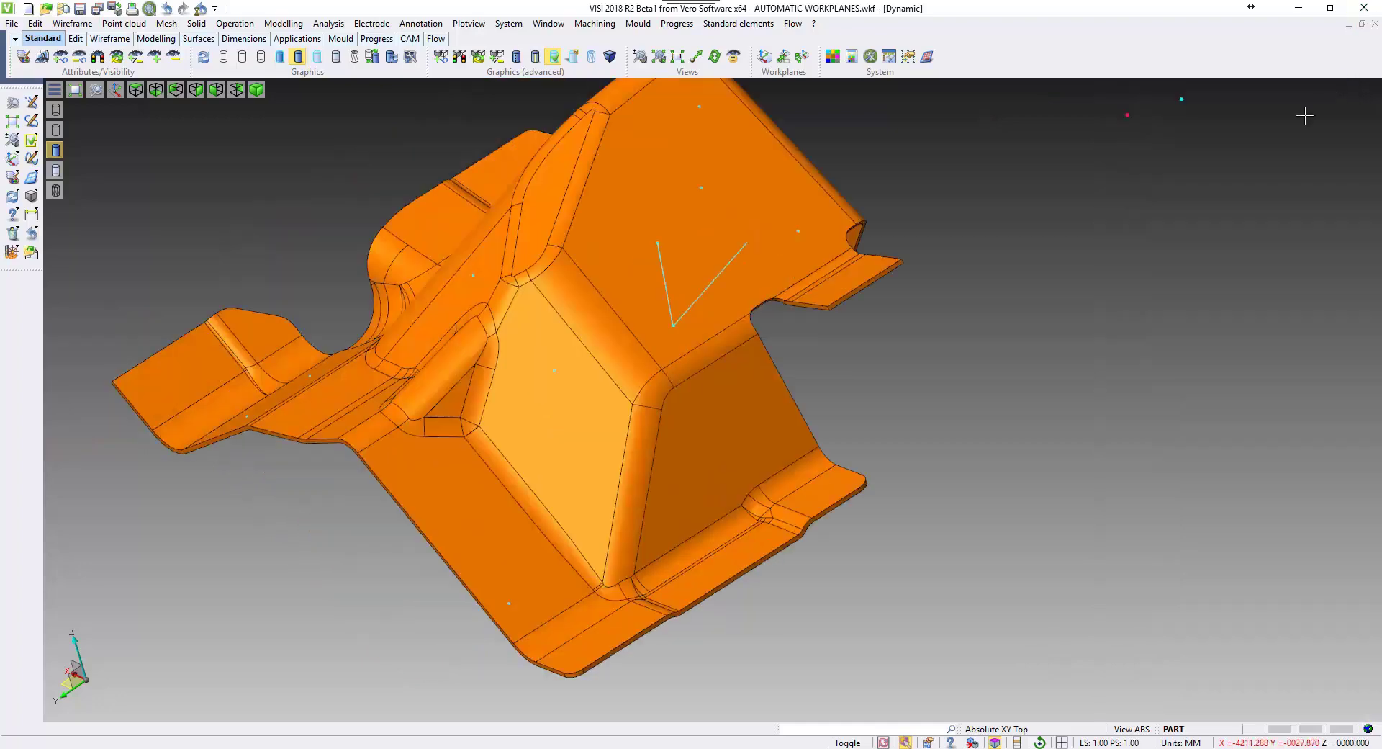
click(784, 58)
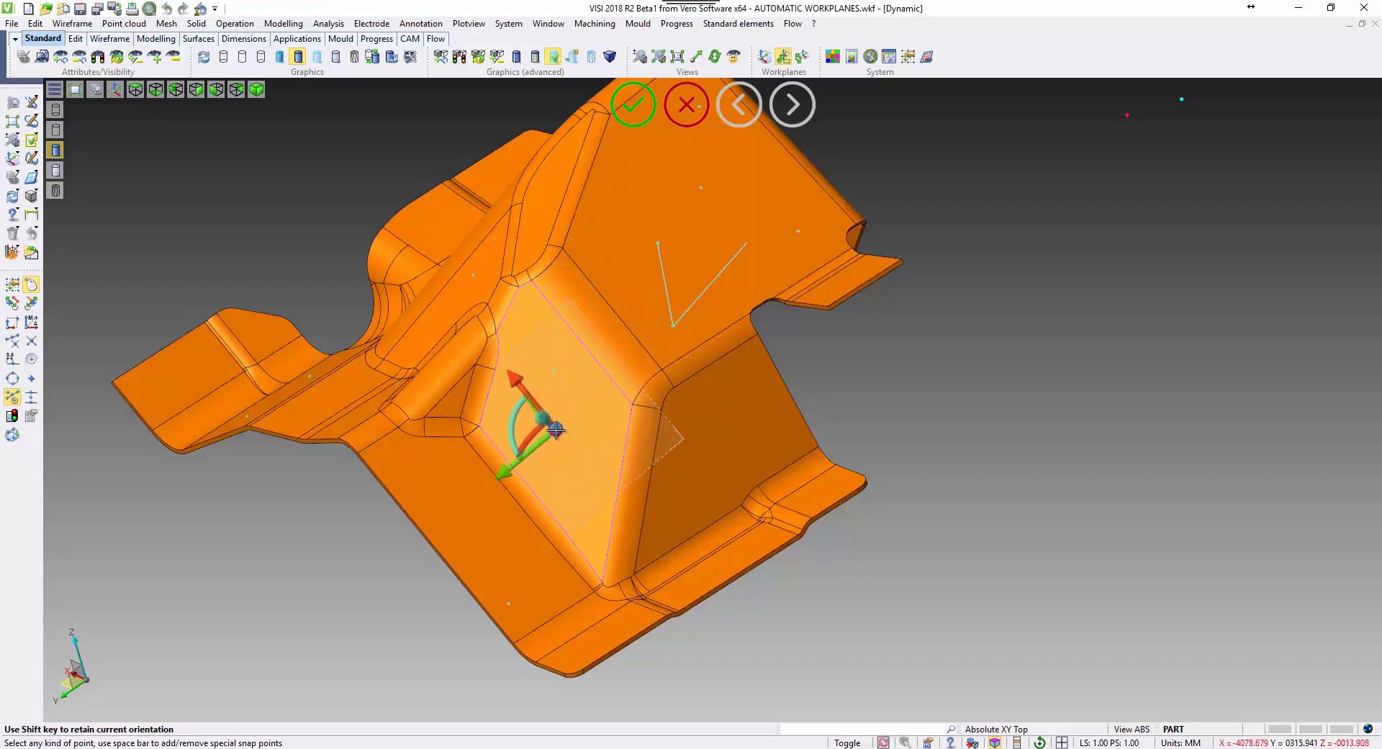
scroll(554, 426, up, 3)
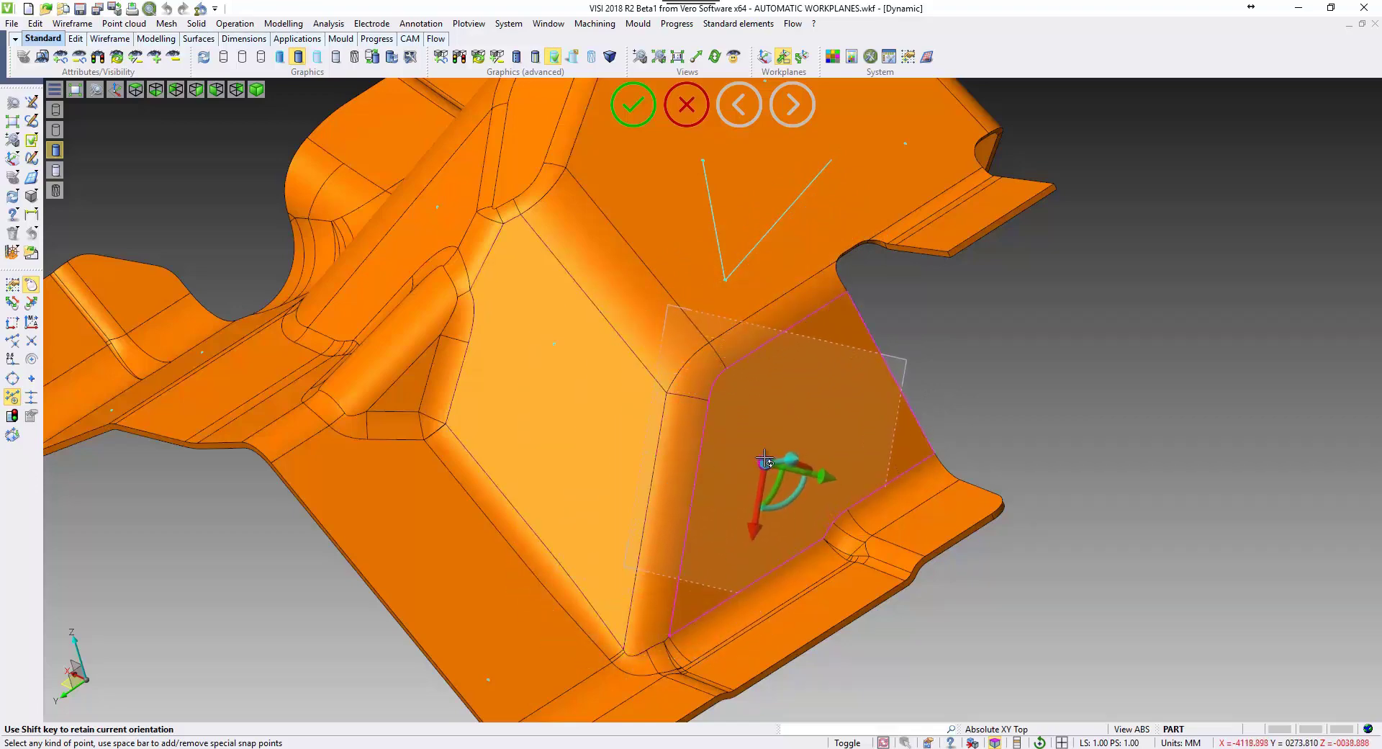
middle_drag(766, 462, 764, 441)
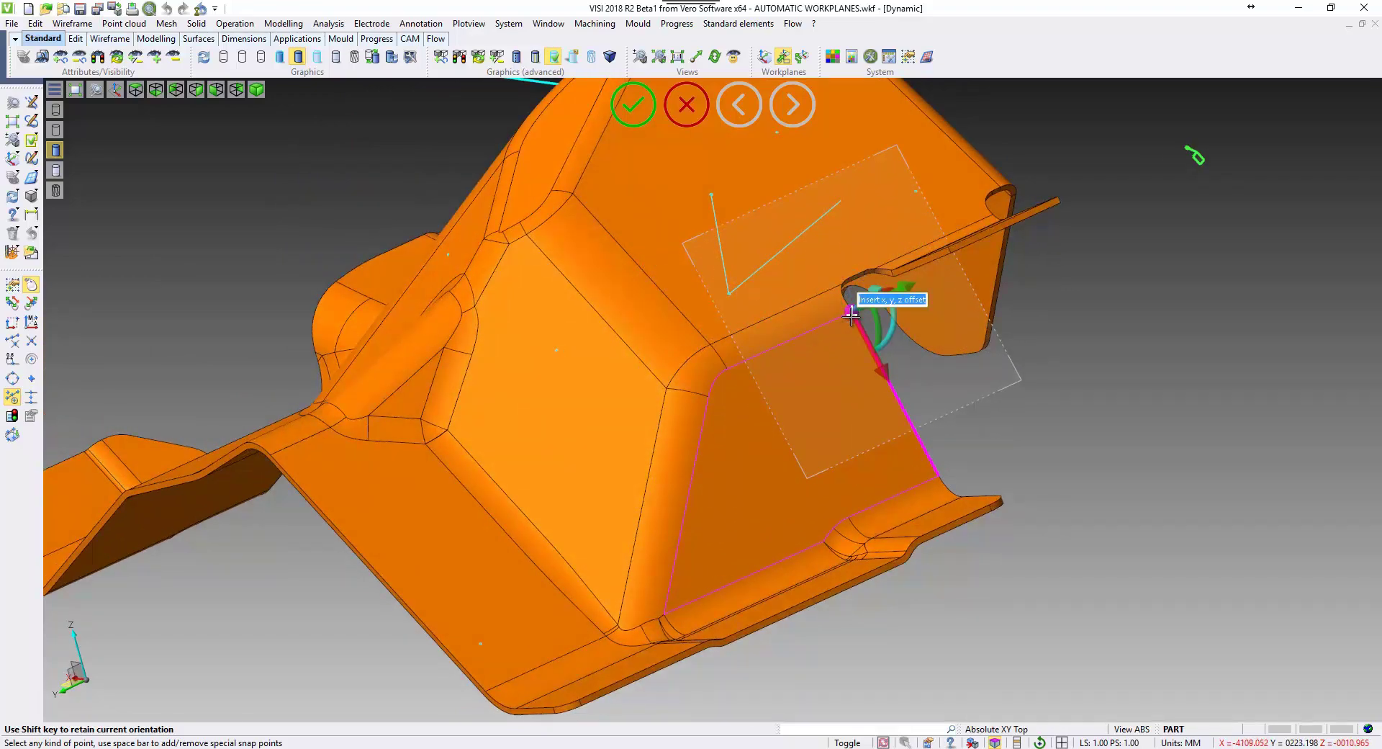
click(851, 314)
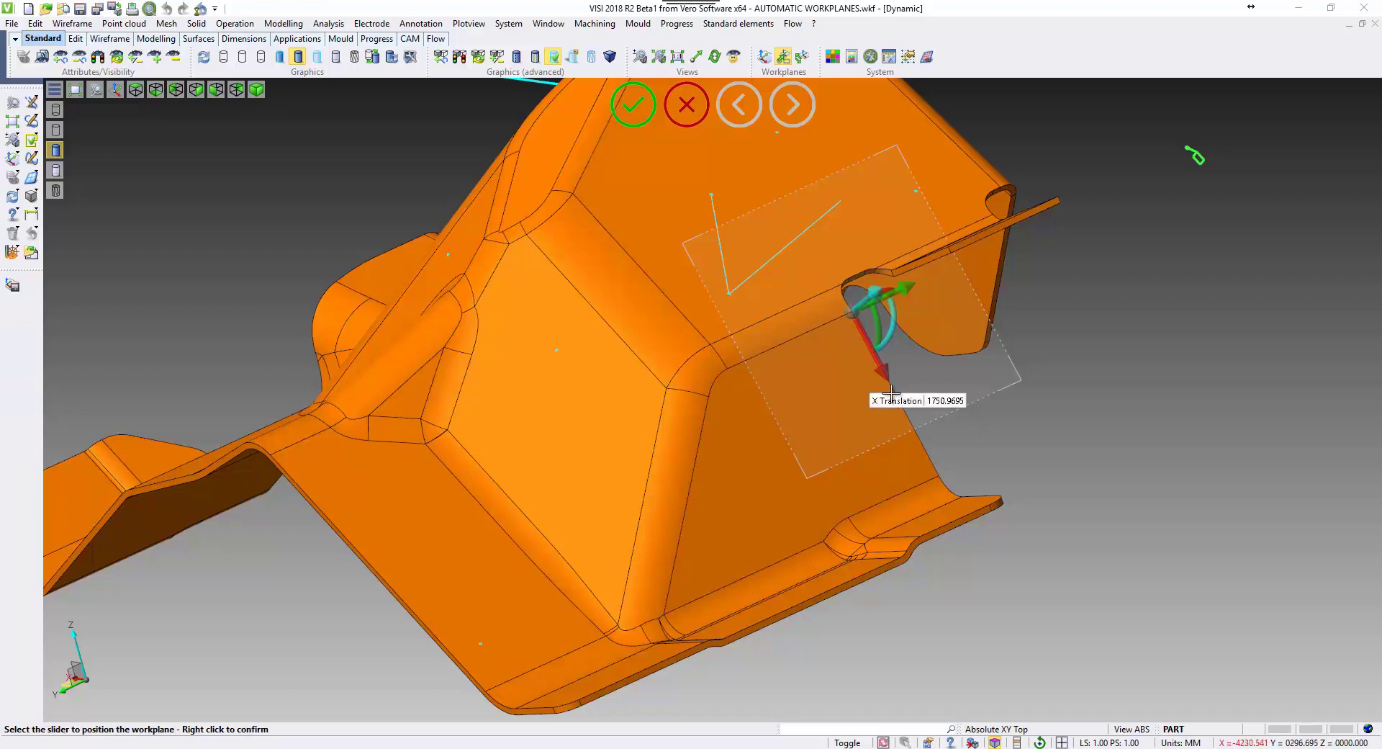
Slide the workplane 20 mm along its X axis and reposition it further with the other translation and rotation sliders.
drag(880, 368, 908, 432)
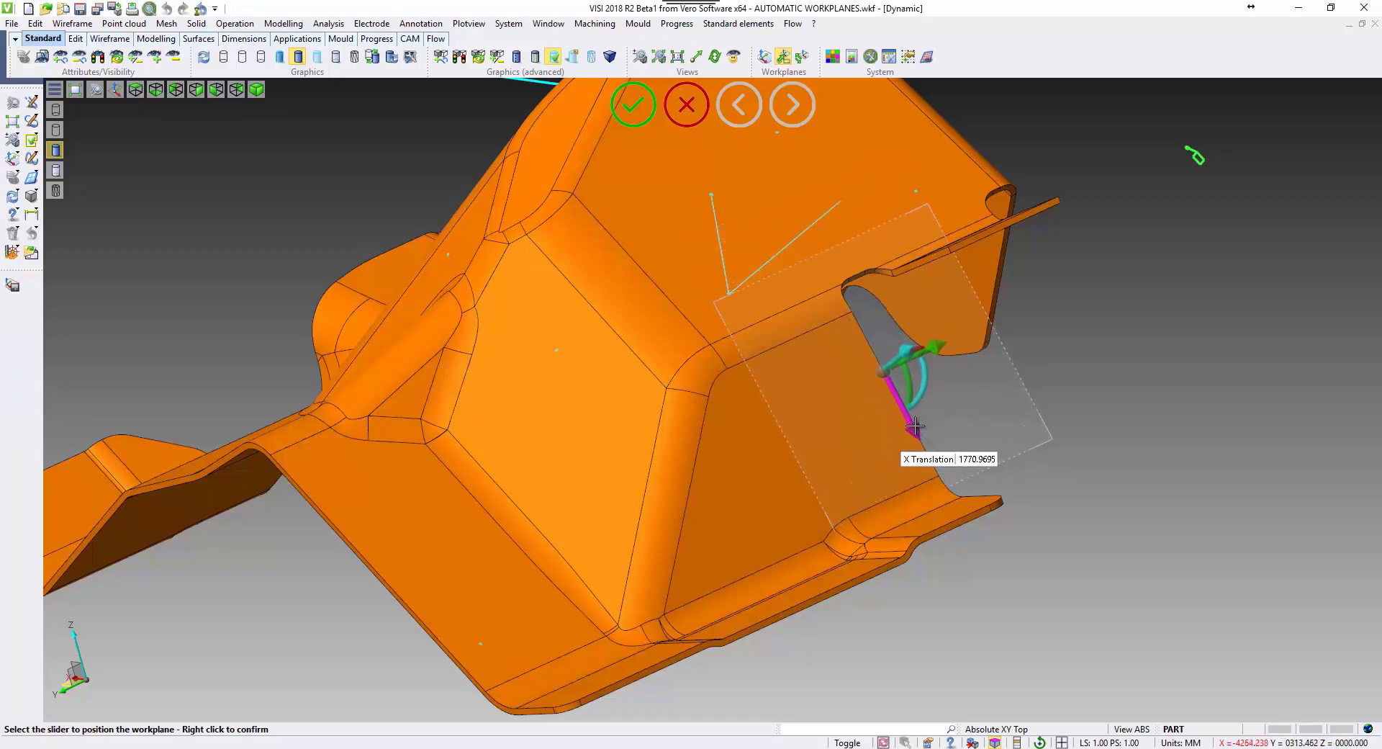
middle_drag(957, 406, 833, 334)
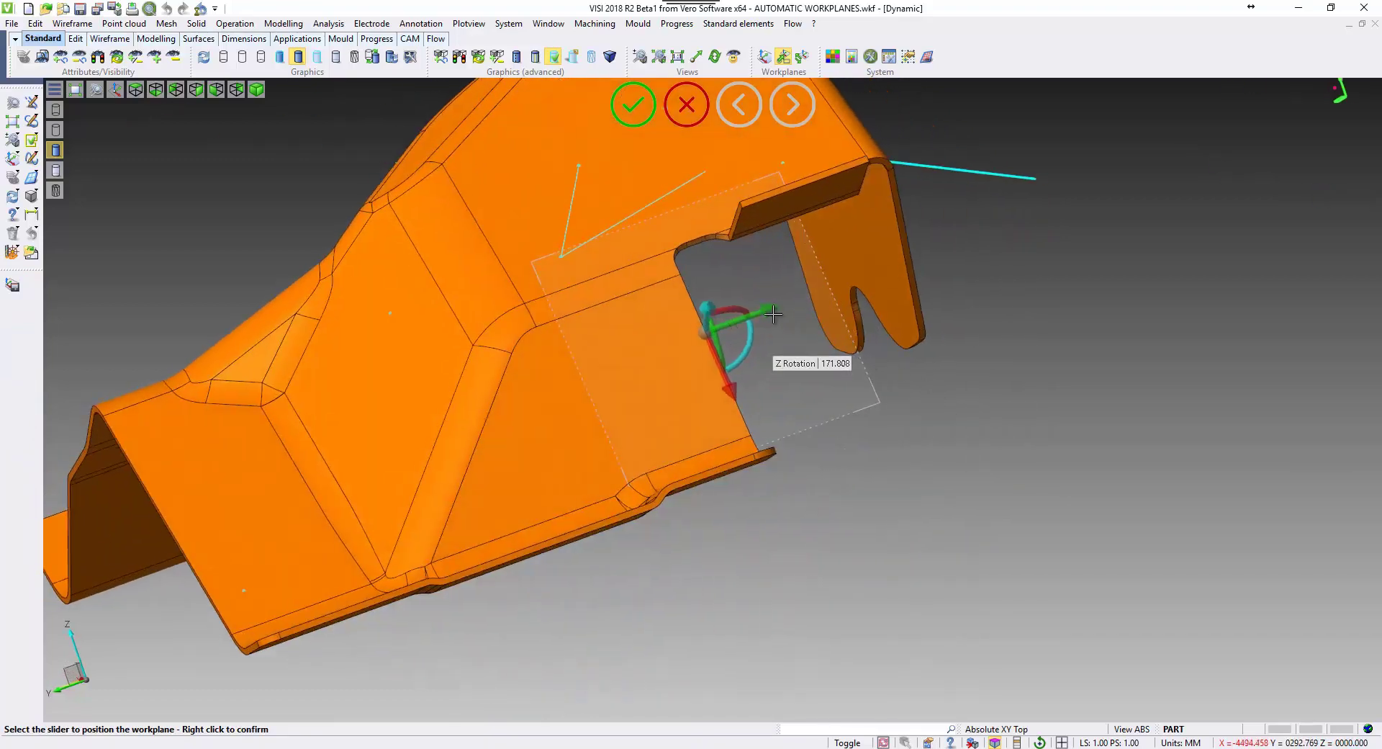
drag(773, 314, 677, 349)
middle_drag(803, 423, 843, 426)
drag(807, 412, 734, 400)
middle_drag(827, 433, 885, 444)
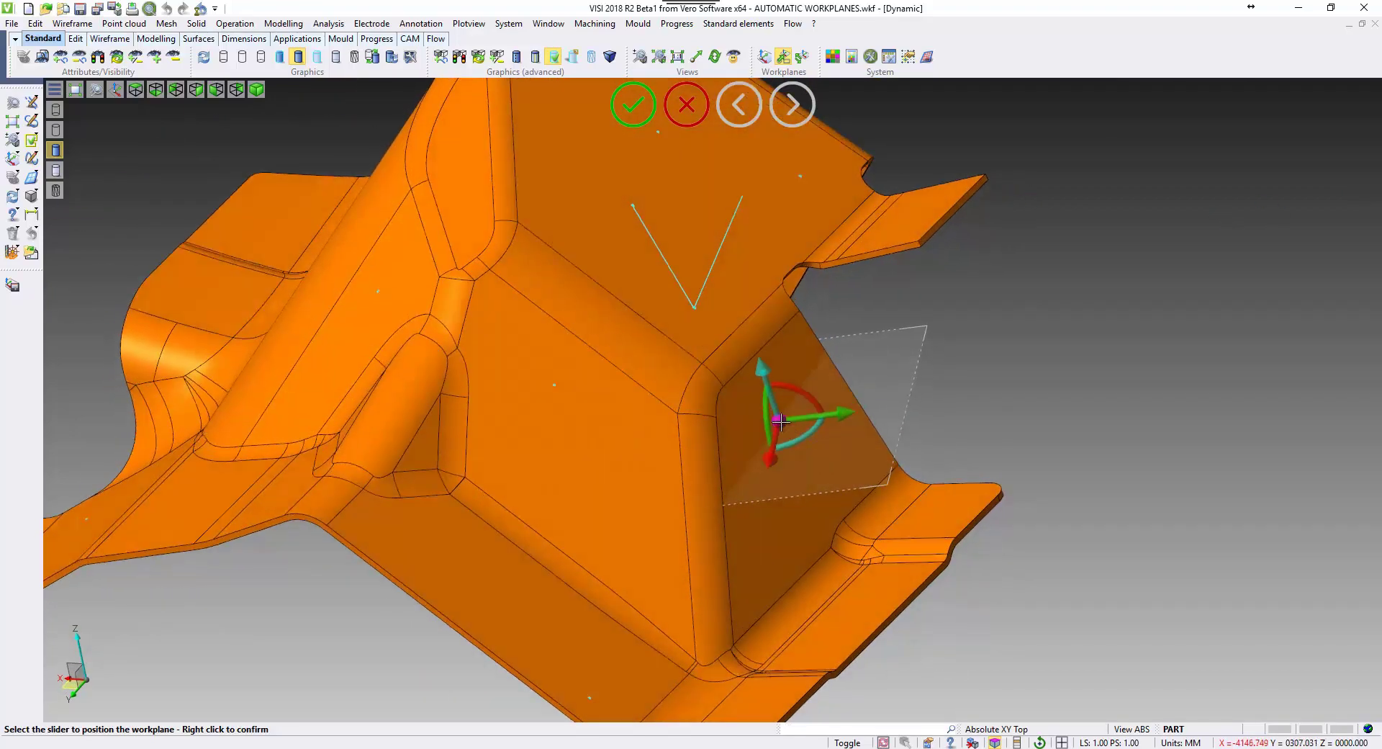
Move the workplane's origin onto the outer corner of the upper flange and end its positioning.
drag(781, 421, 983, 172)
middle_drag(931, 318, 1011, 414)
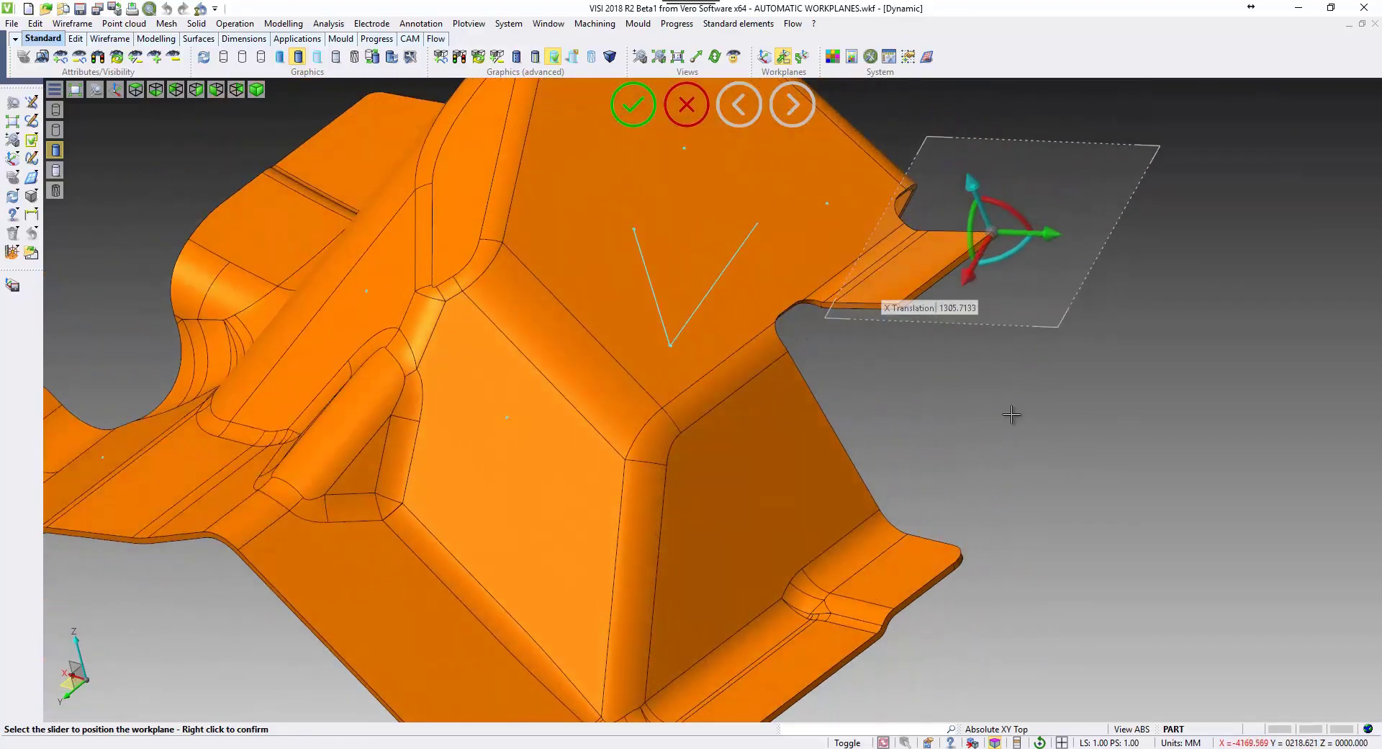
right_click(997, 473)
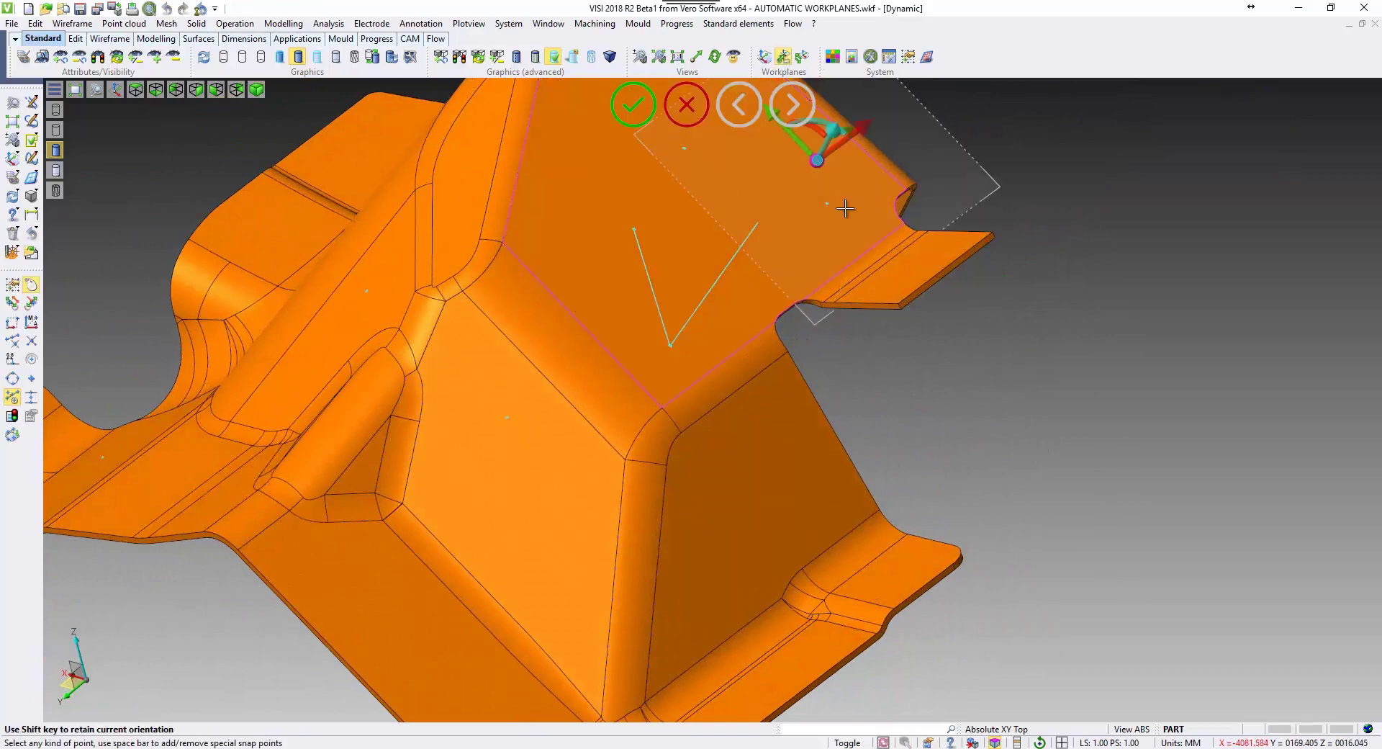
Place a workplane at the shared vertex of the V-shaped lines and align its X axis with the other line's upper end.
scroll(925, 364, up, 3)
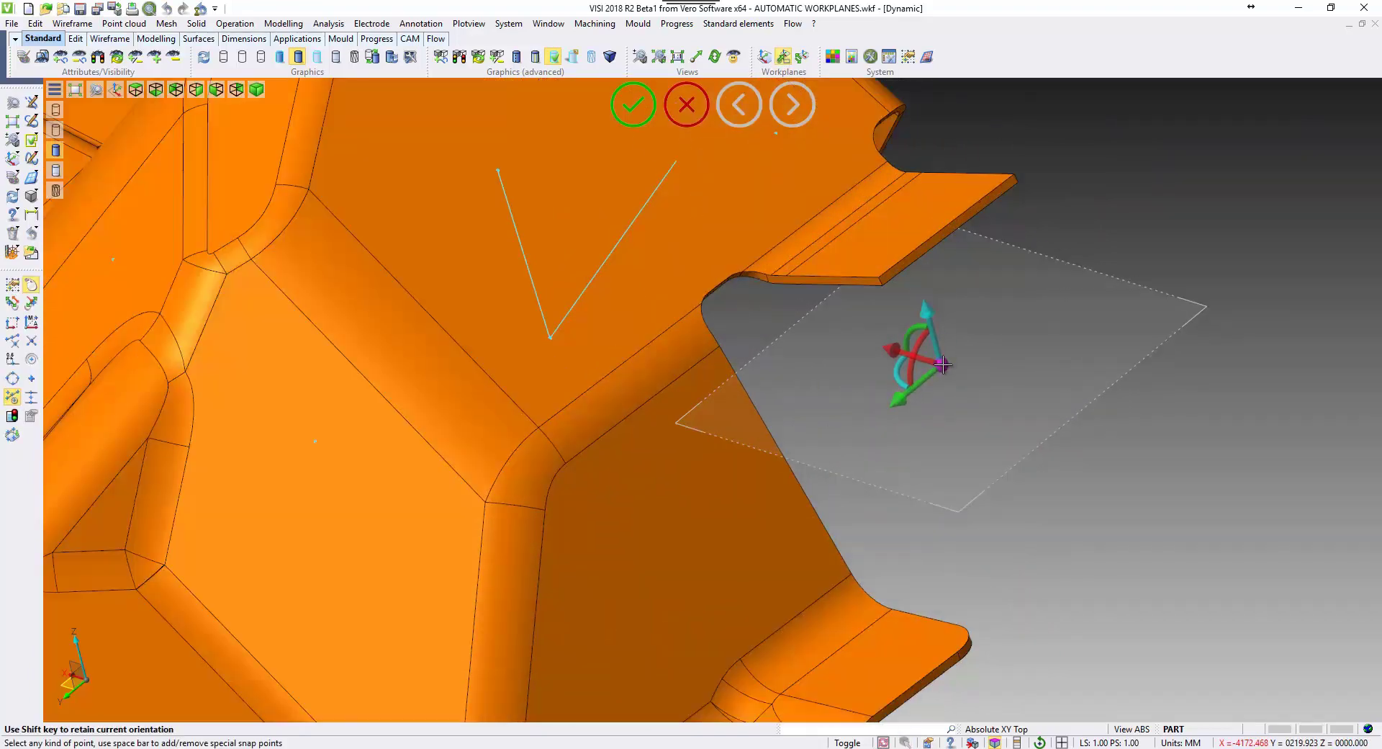
click(550, 339)
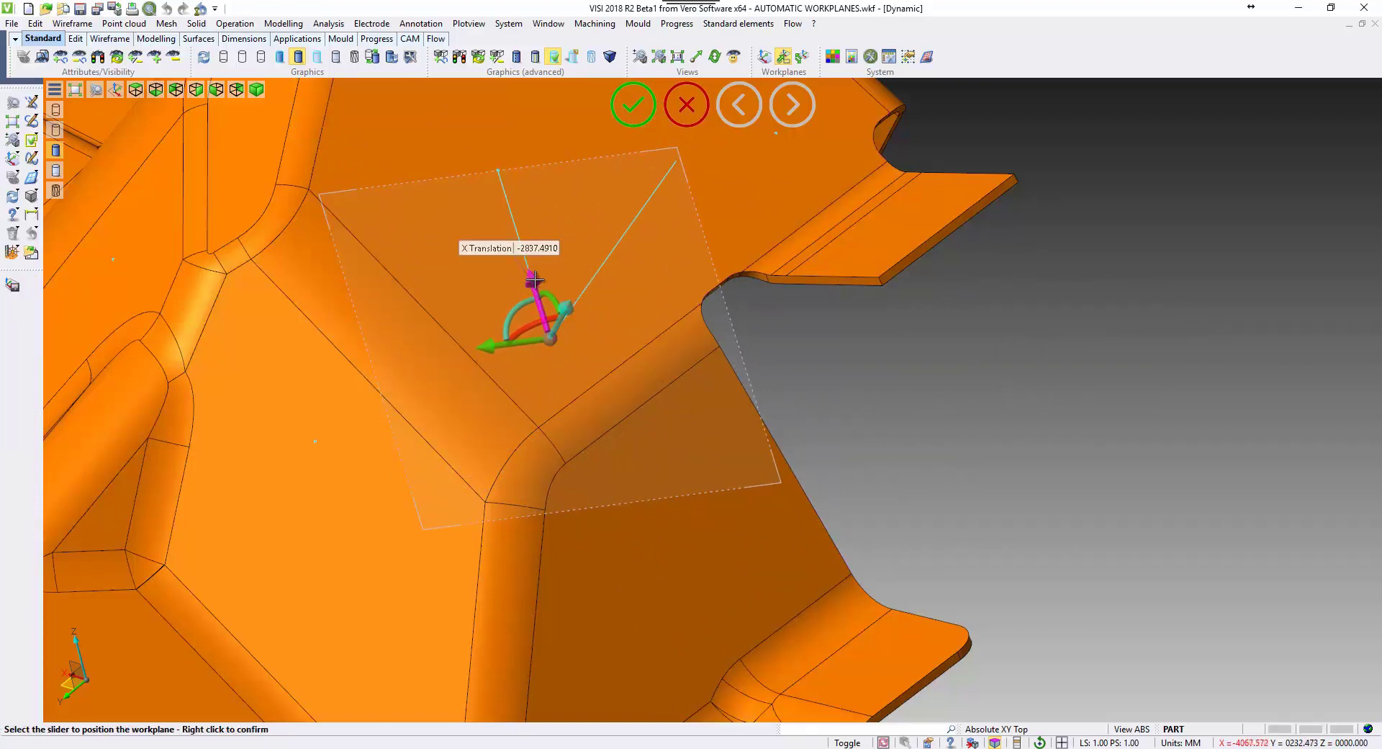
drag(534, 279, 678, 162)
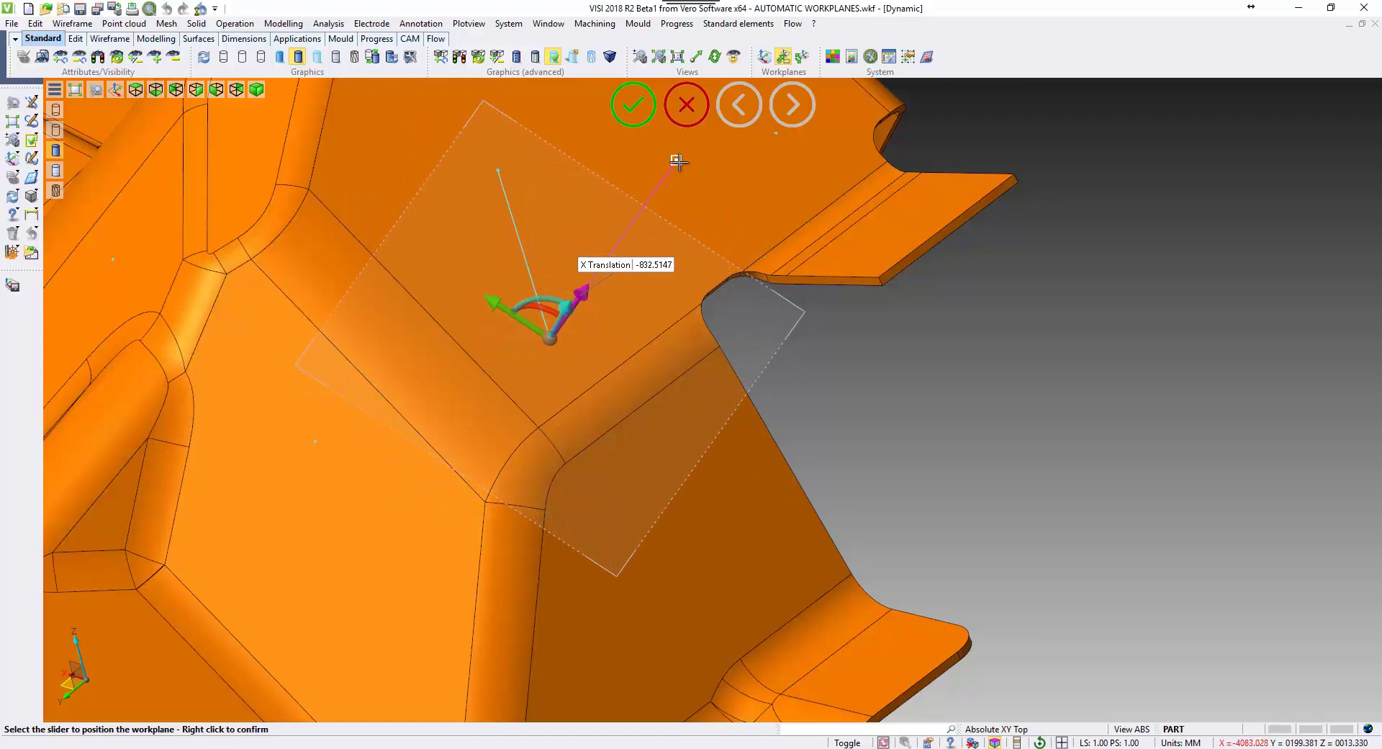
Slide the workplane along its X axis on the V's line and cancel the positioning.
middle_drag(835, 407, 789, 378)
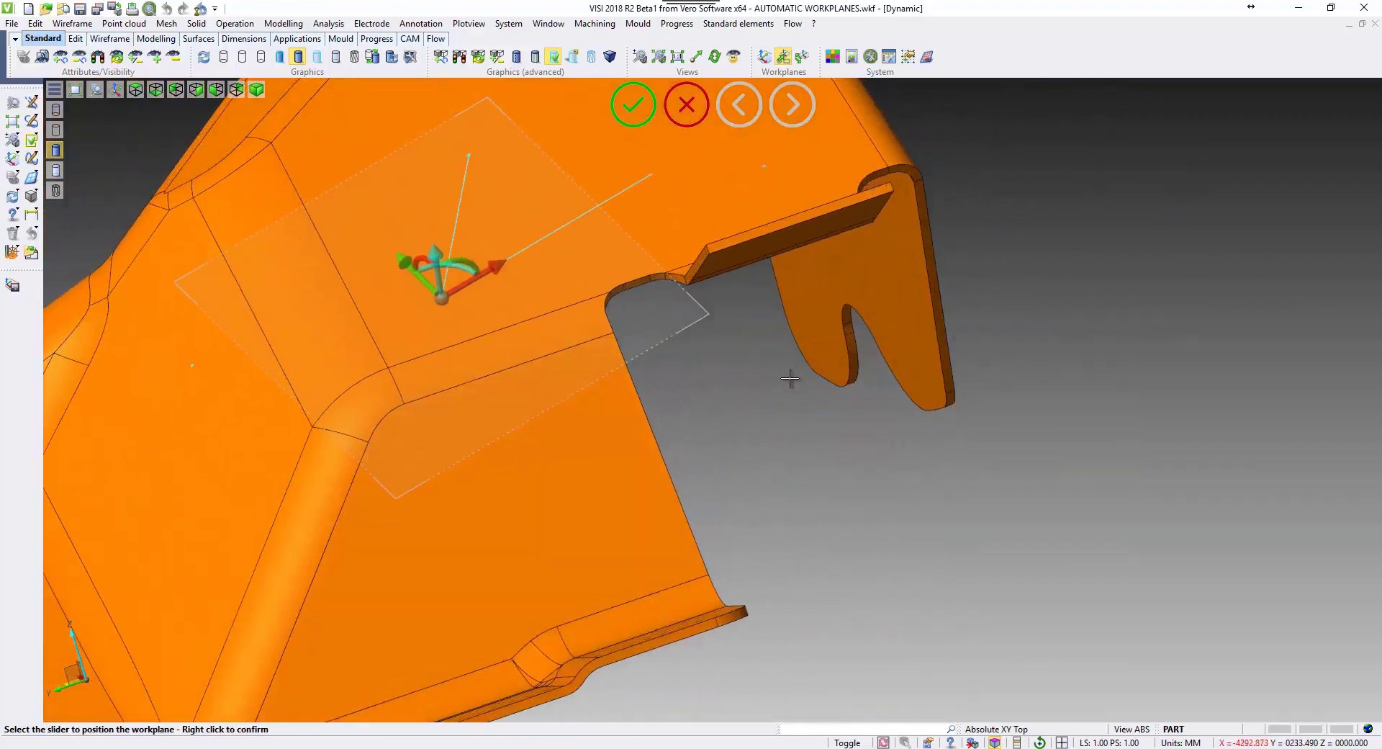
drag(500, 267, 594, 212)
middle_drag(788, 469, 866, 521)
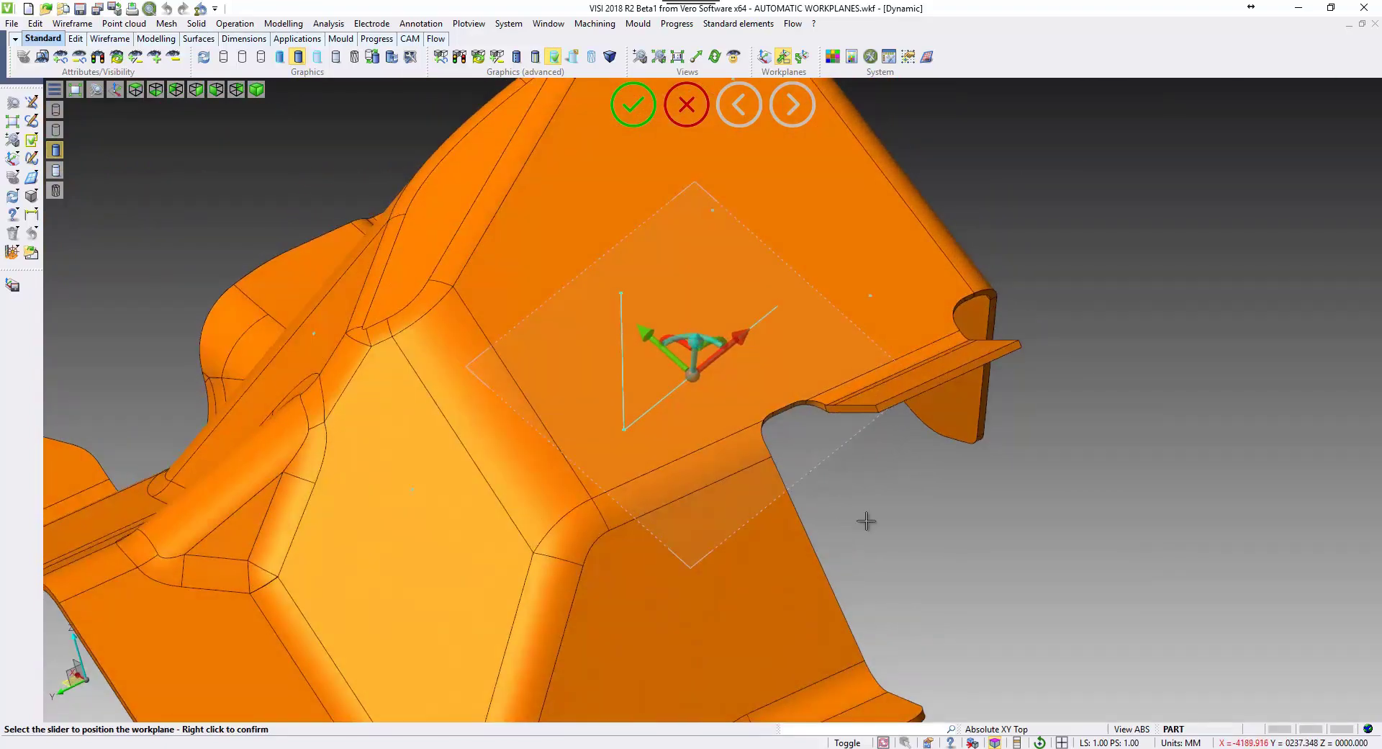
scroll(669, 434, down, 4)
key(Escape)
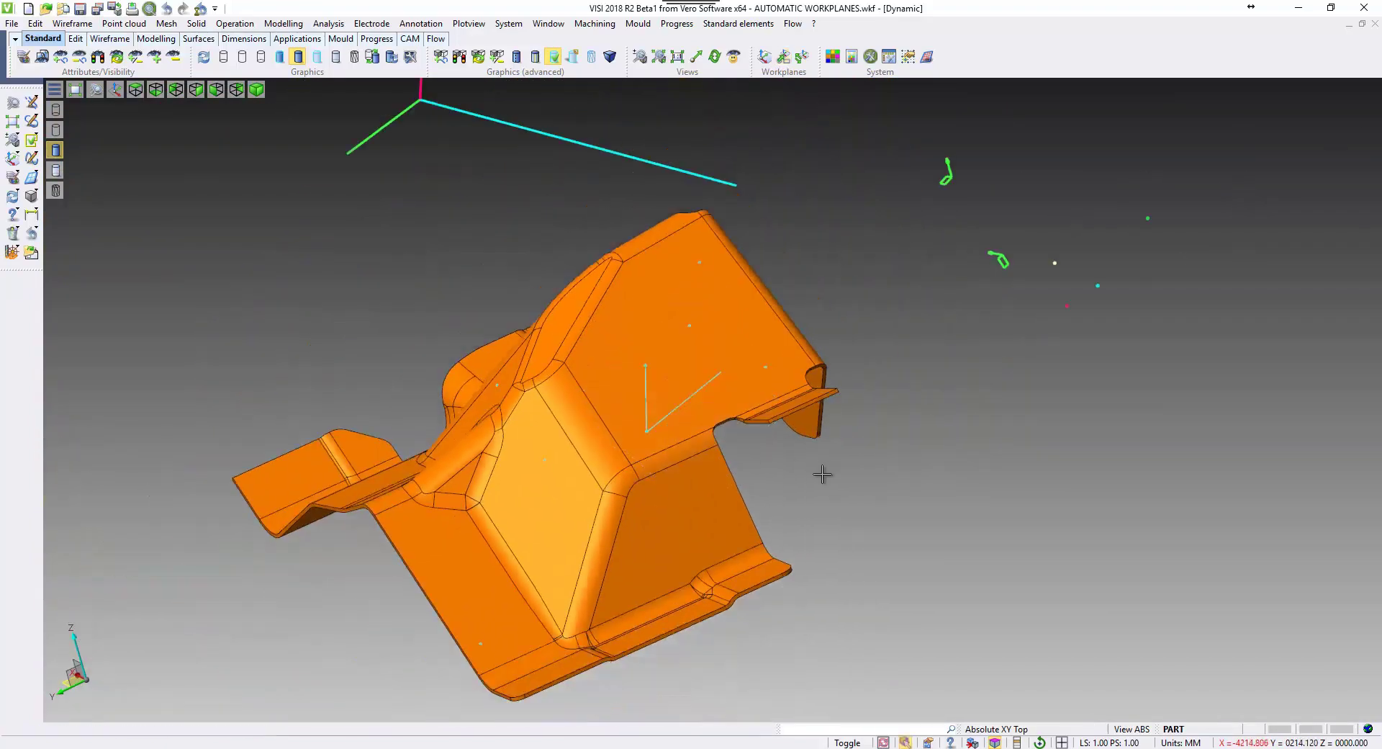
Place a new dynamic workplane on the red line and move its origin to the intersection with the green and cyan lines.
middle_drag(825, 472, 849, 487)
middle_drag(932, 513, 911, 537)
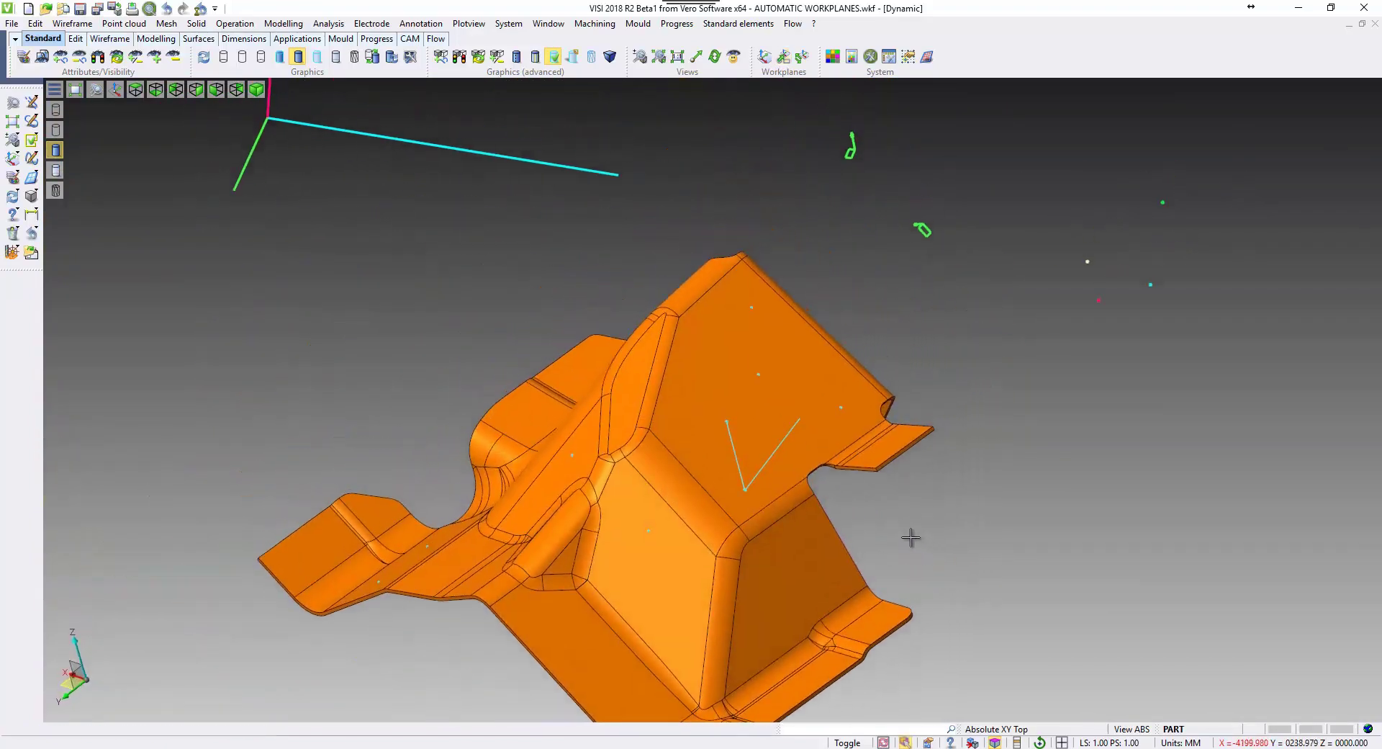
click(779, 61)
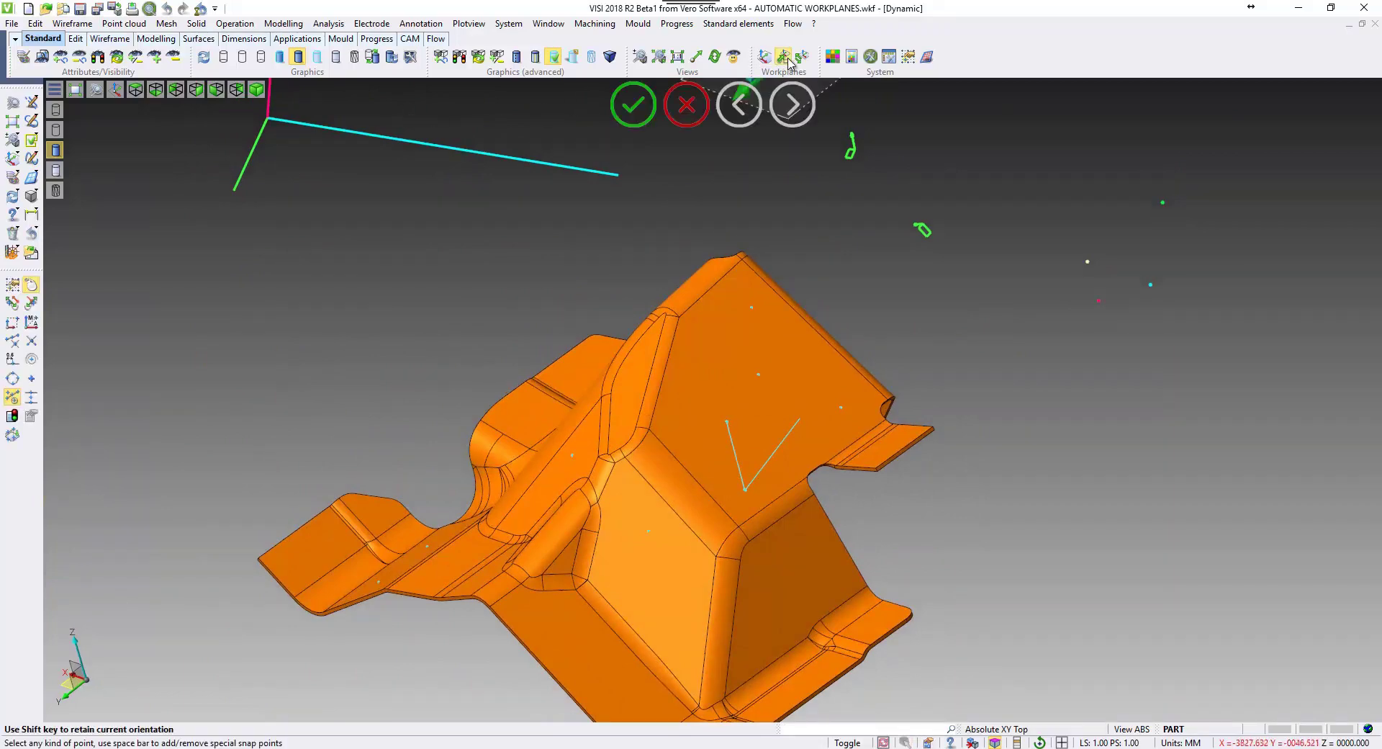
click(855, 151)
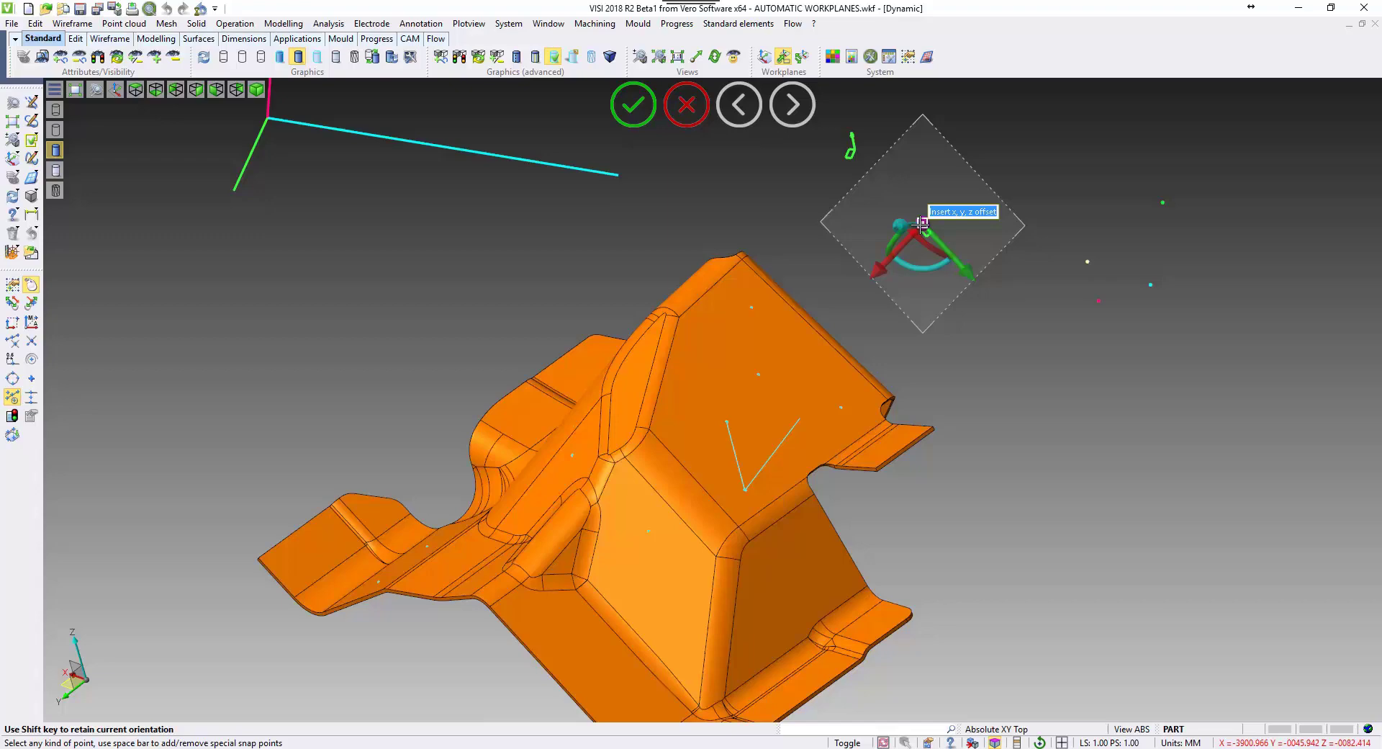
click(922, 224)
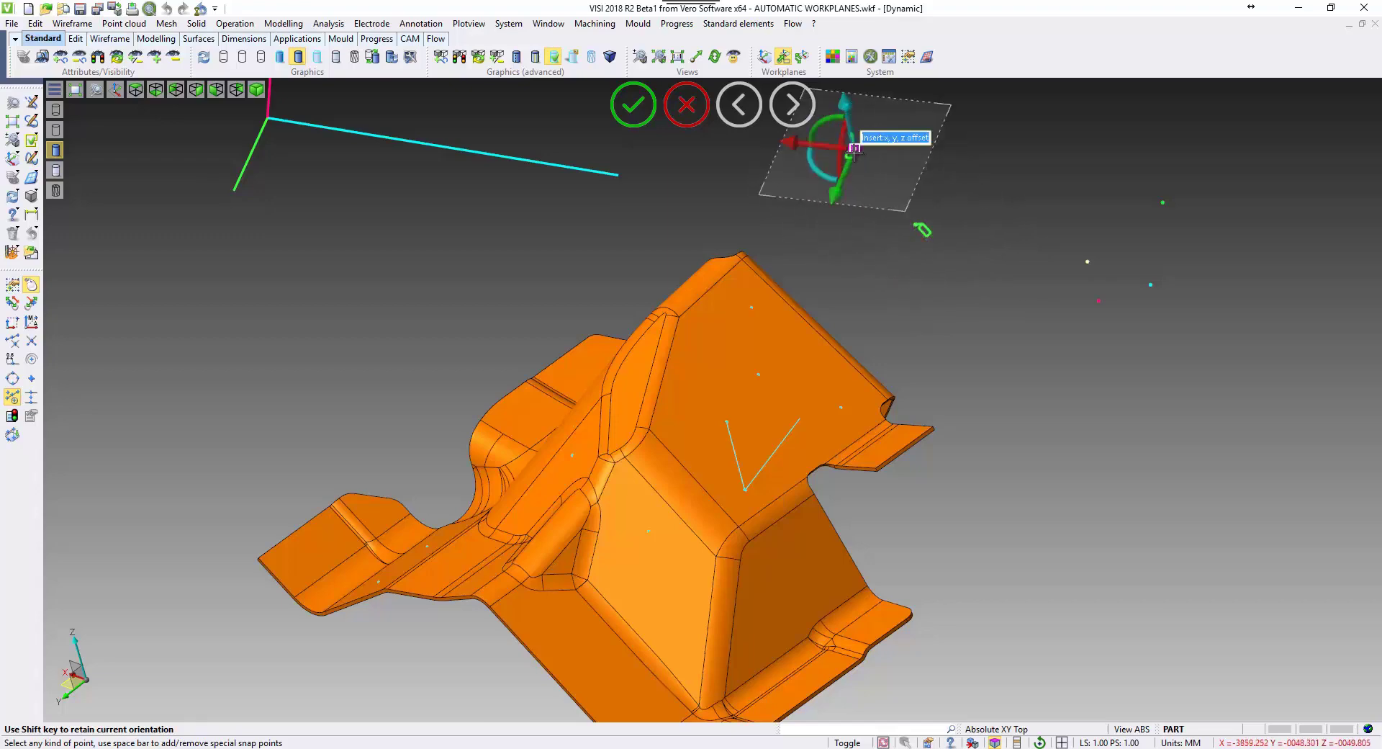
scroll(385, 184, up, 2)
scroll(497, 324, down, 5)
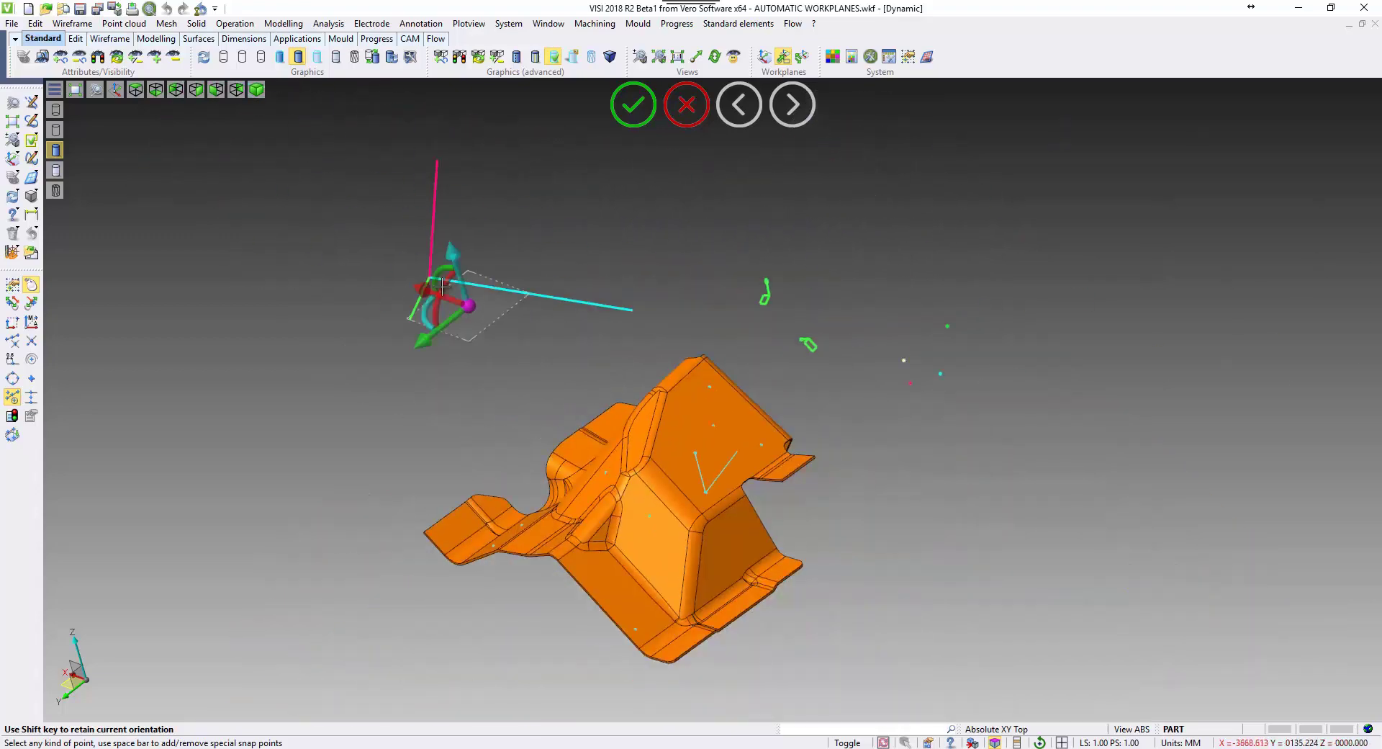
scroll(403, 226, up, 5)
middle_drag(628, 299, 583, 293)
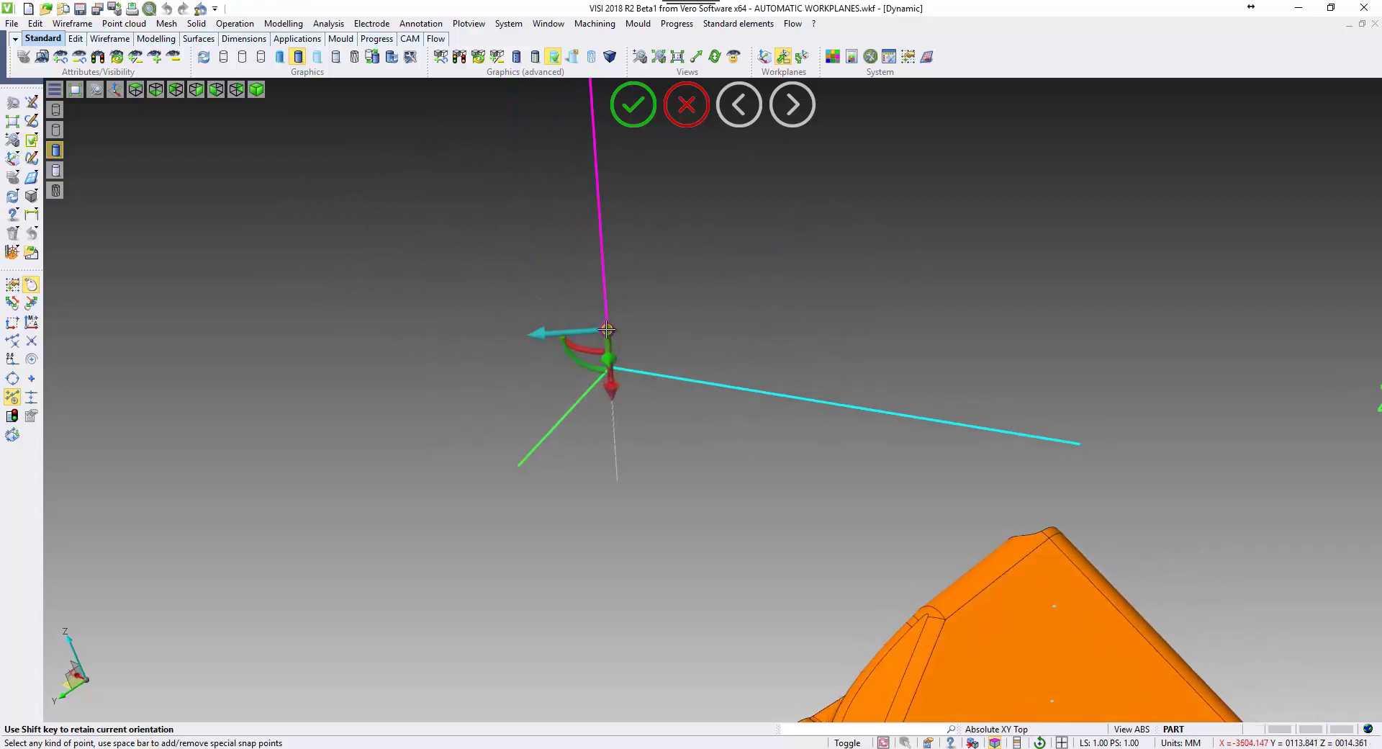
click(607, 329)
middle_drag(666, 323, 706, 324)
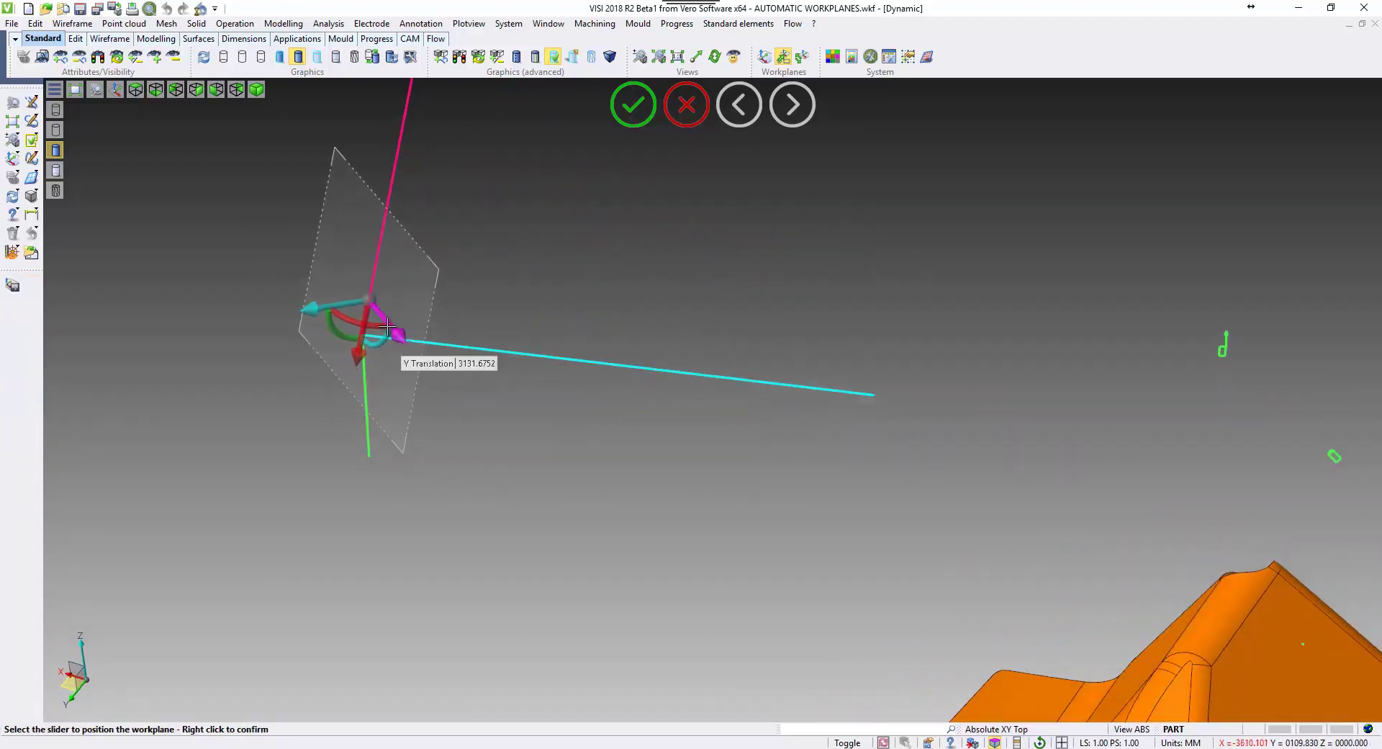
scroll(399, 331, up, 2)
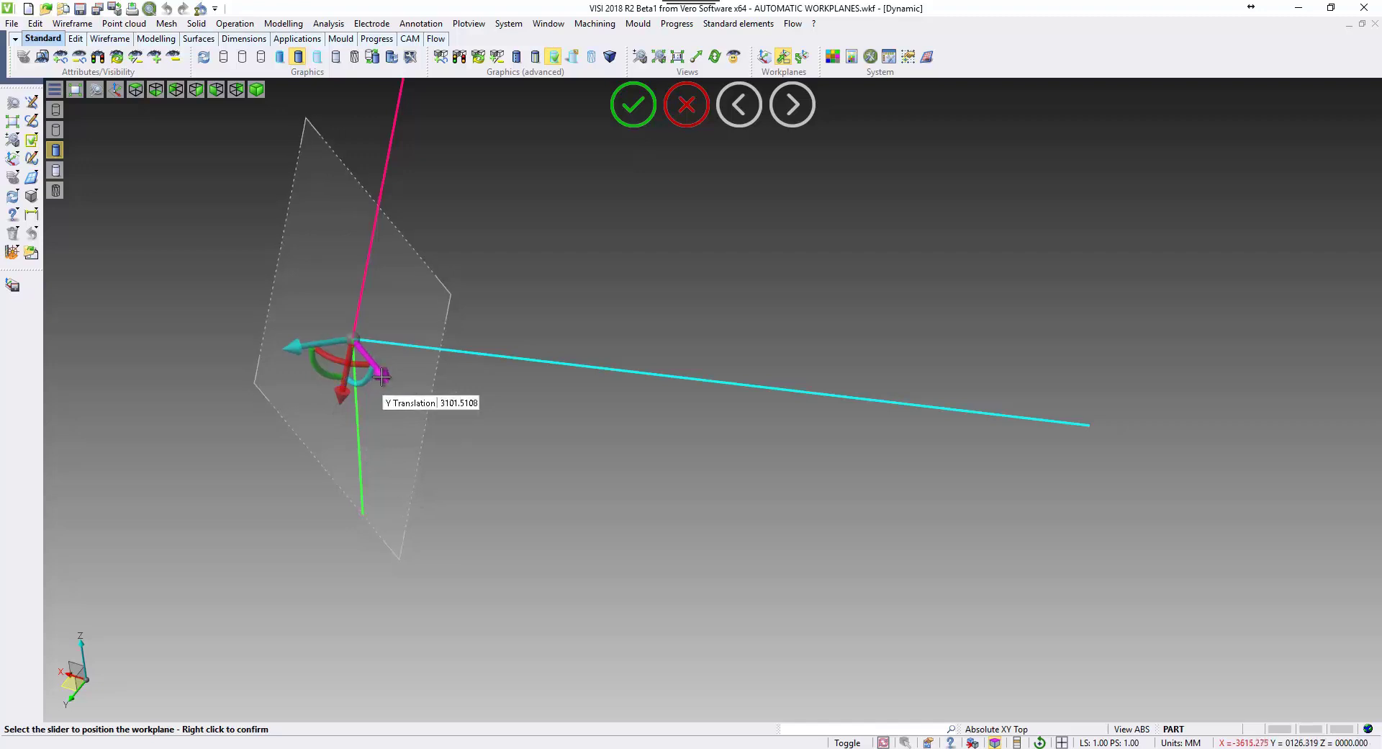
Align the workplane's Y axis with the green line's end and its Z axis with the cyan line's end, and confirm the workplane.
drag(381, 376, 363, 510)
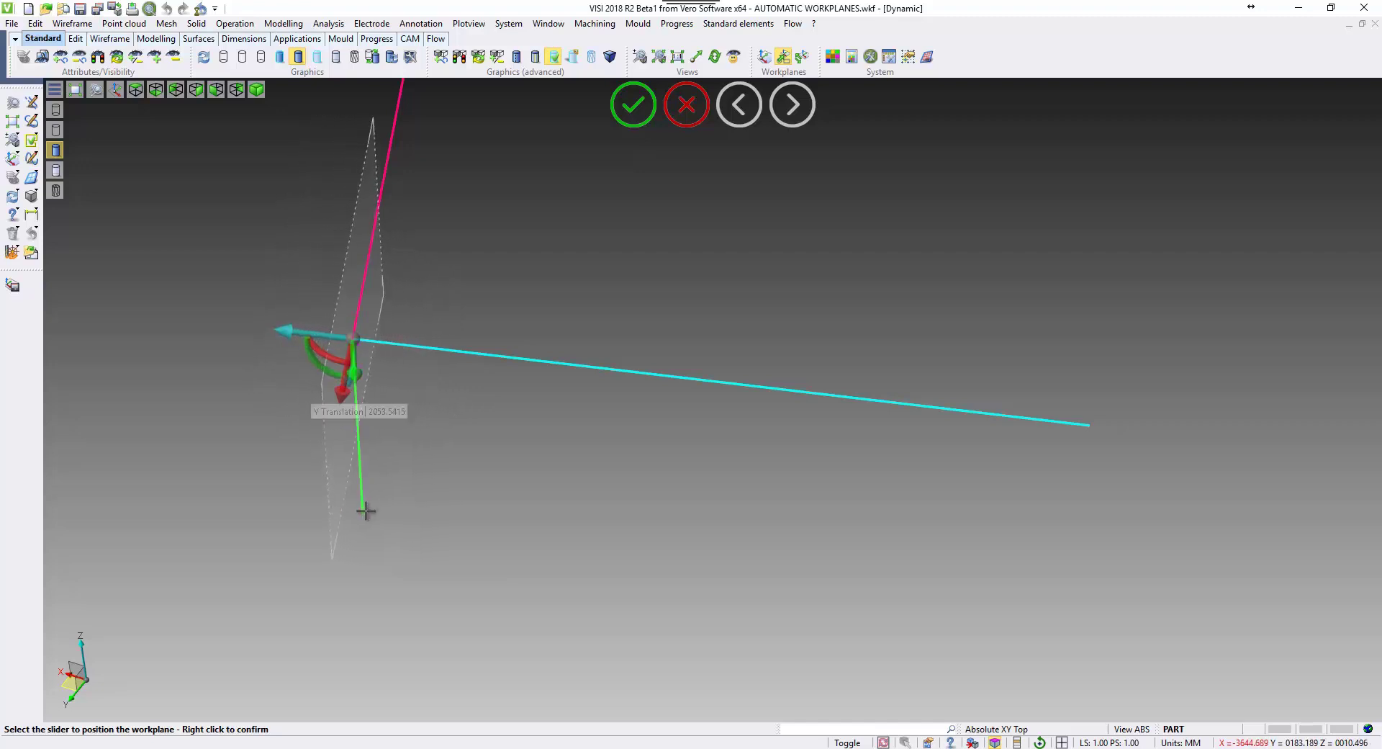
scroll(527, 512, down, 3)
middle_drag(527, 511, 454, 466)
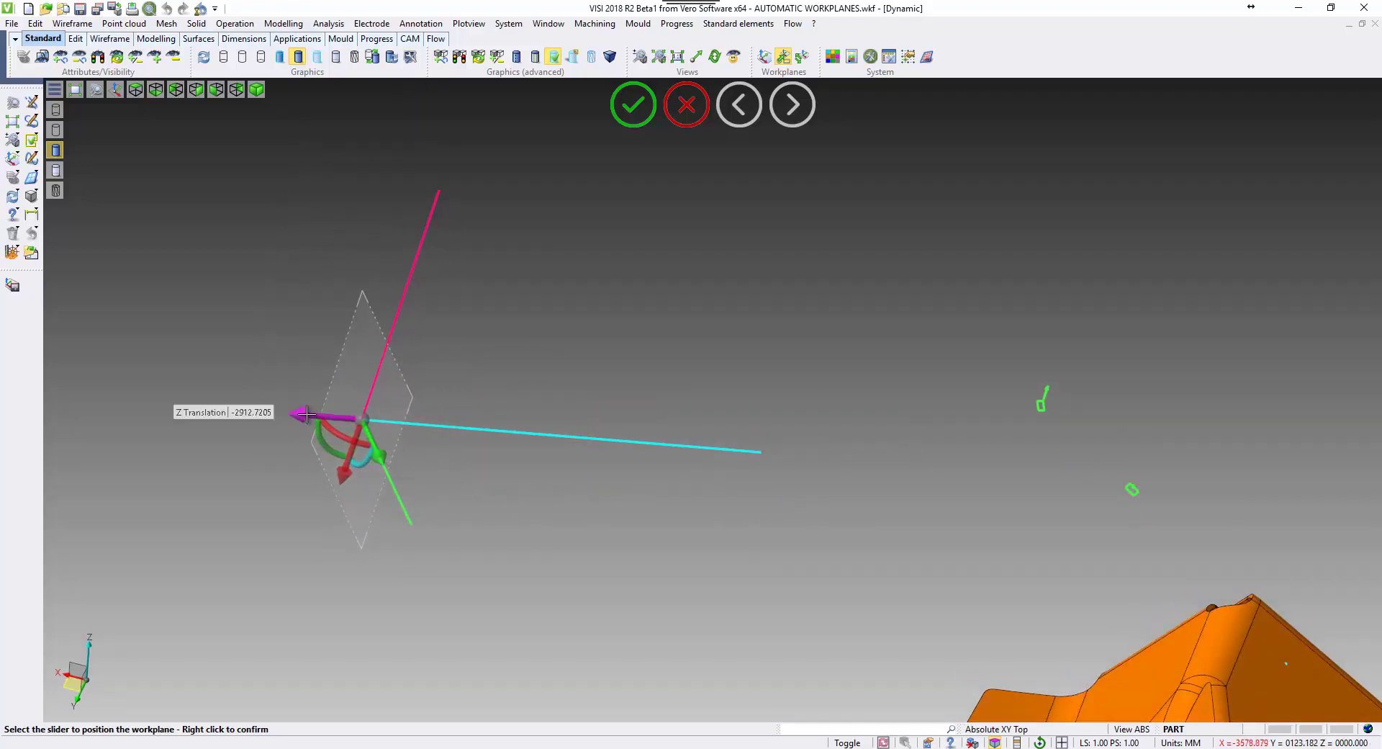
drag(303, 412, 758, 451)
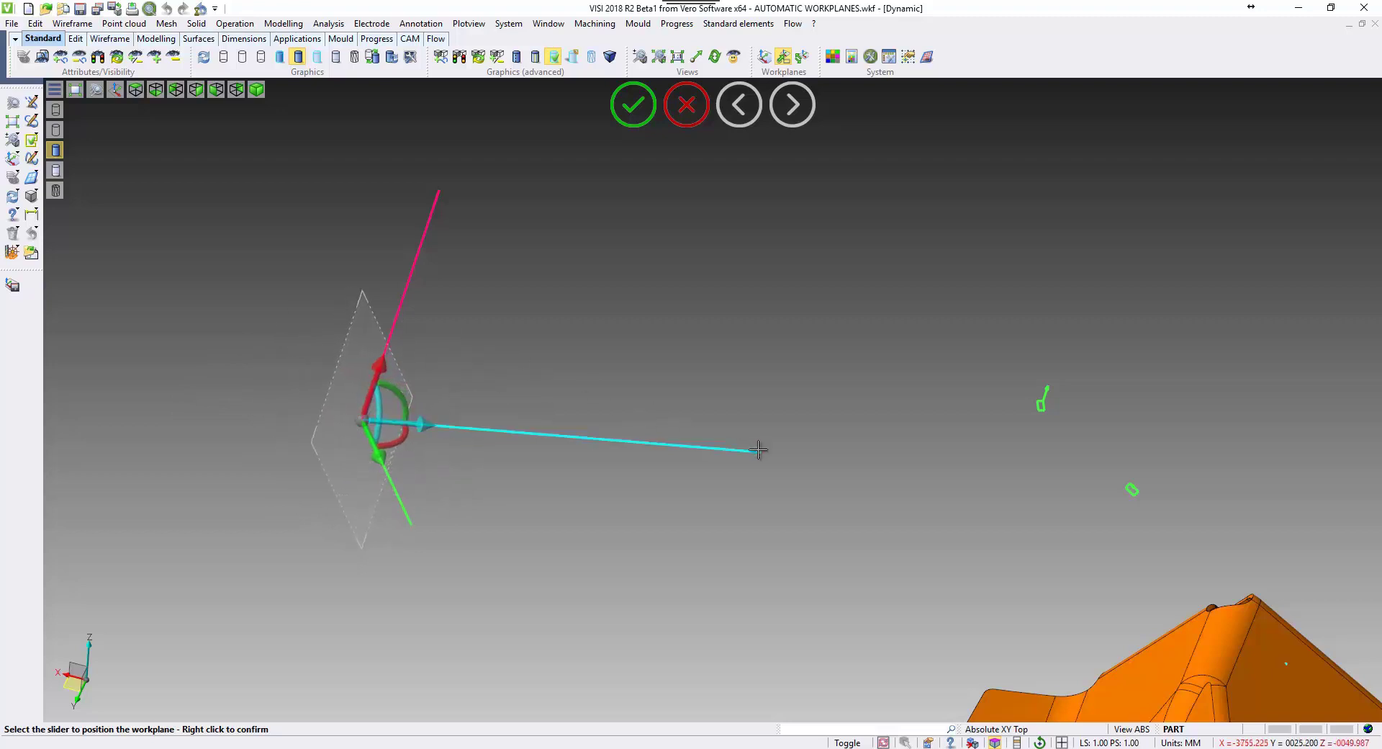
click(636, 111)
right_click(642, 286)
right_click(643, 286)
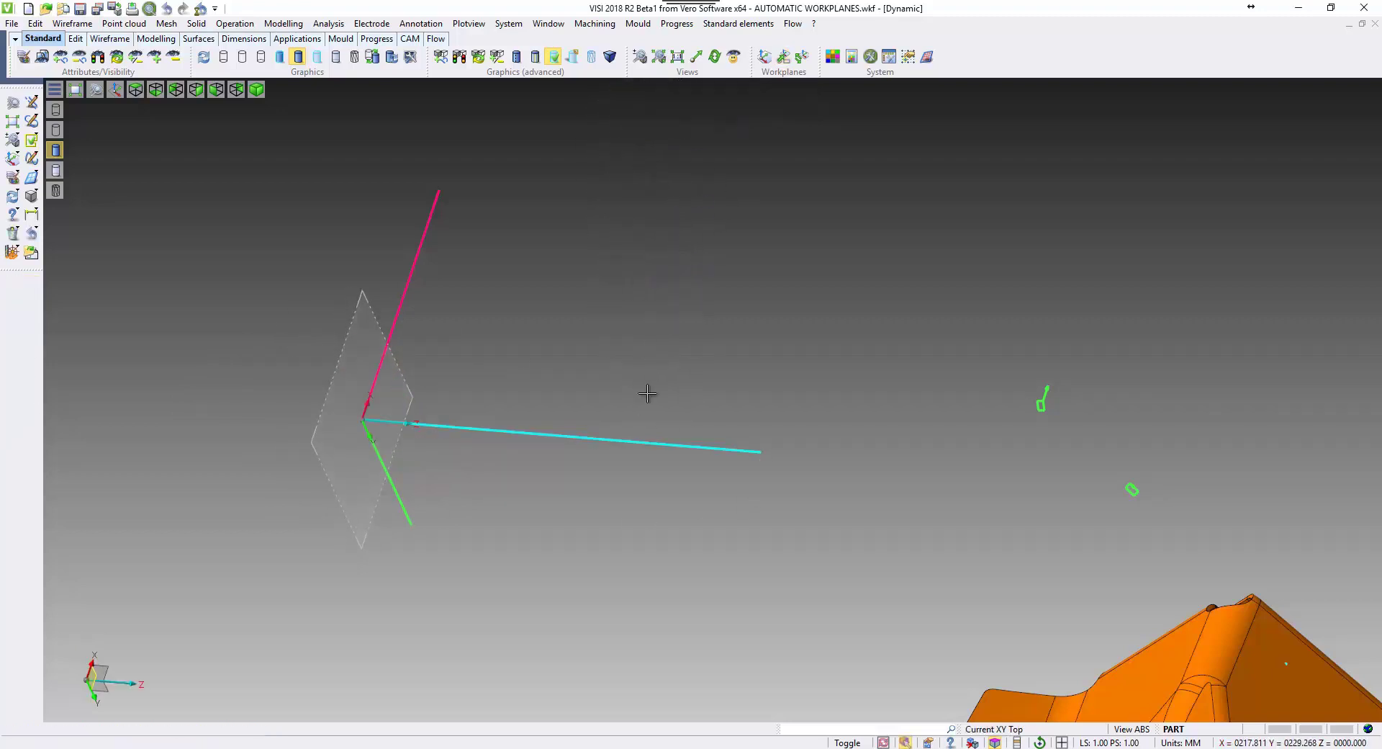
Place another dynamic workplane at the pale yellow point and align its Y axis with the green point.
mouse_move(587, 447)
middle_down()
mouse_move(518, 442)
mouse_move(590, 450)
mouse_move(583, 468)
middle_up()
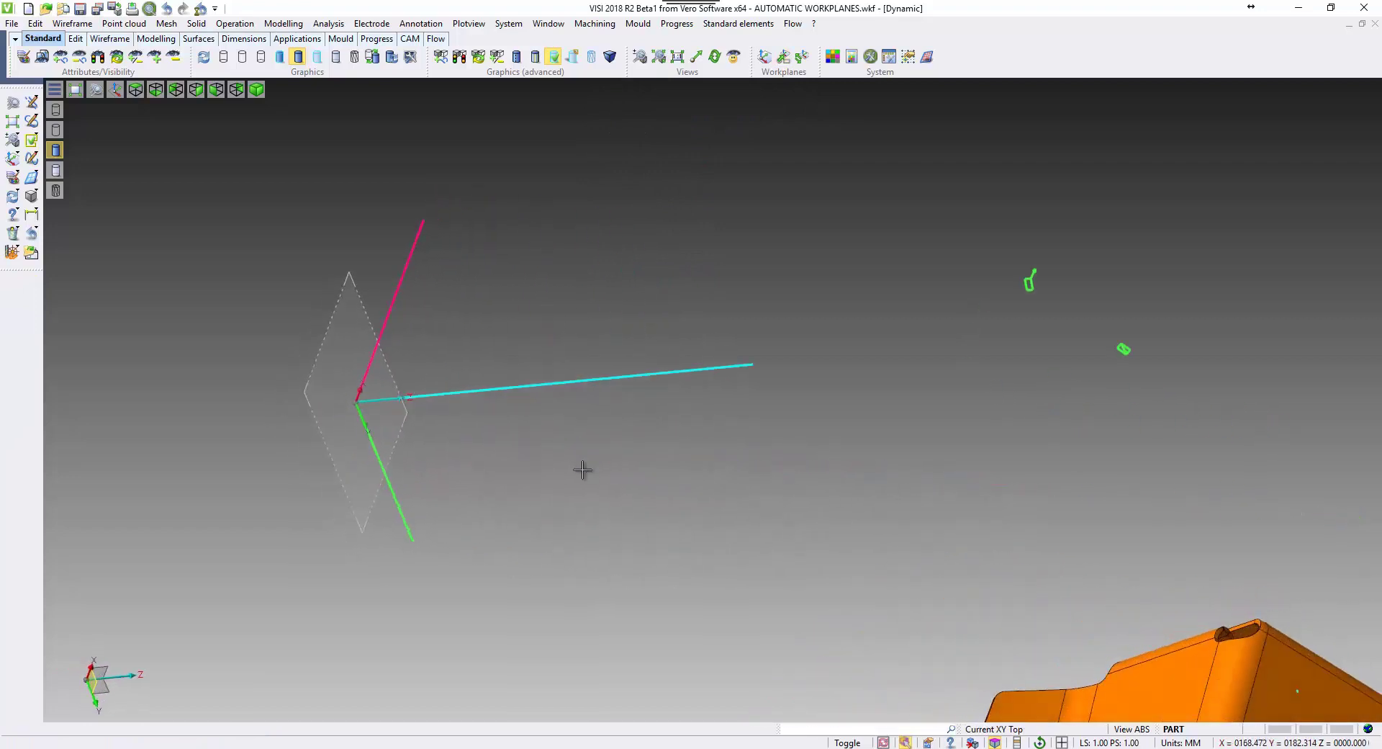
scroll(694, 463, up, 3)
scroll(1008, 494, up, 4)
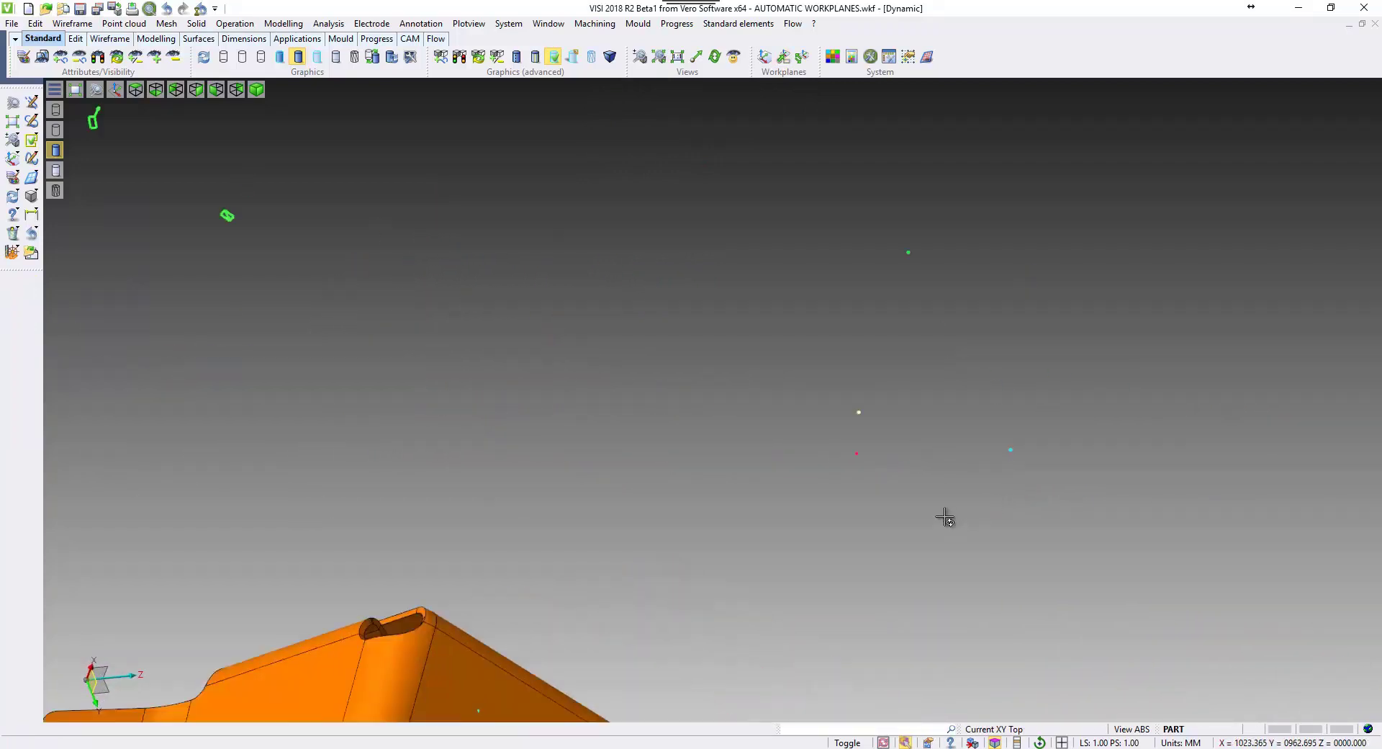
middle_drag(945, 518, 746, 452)
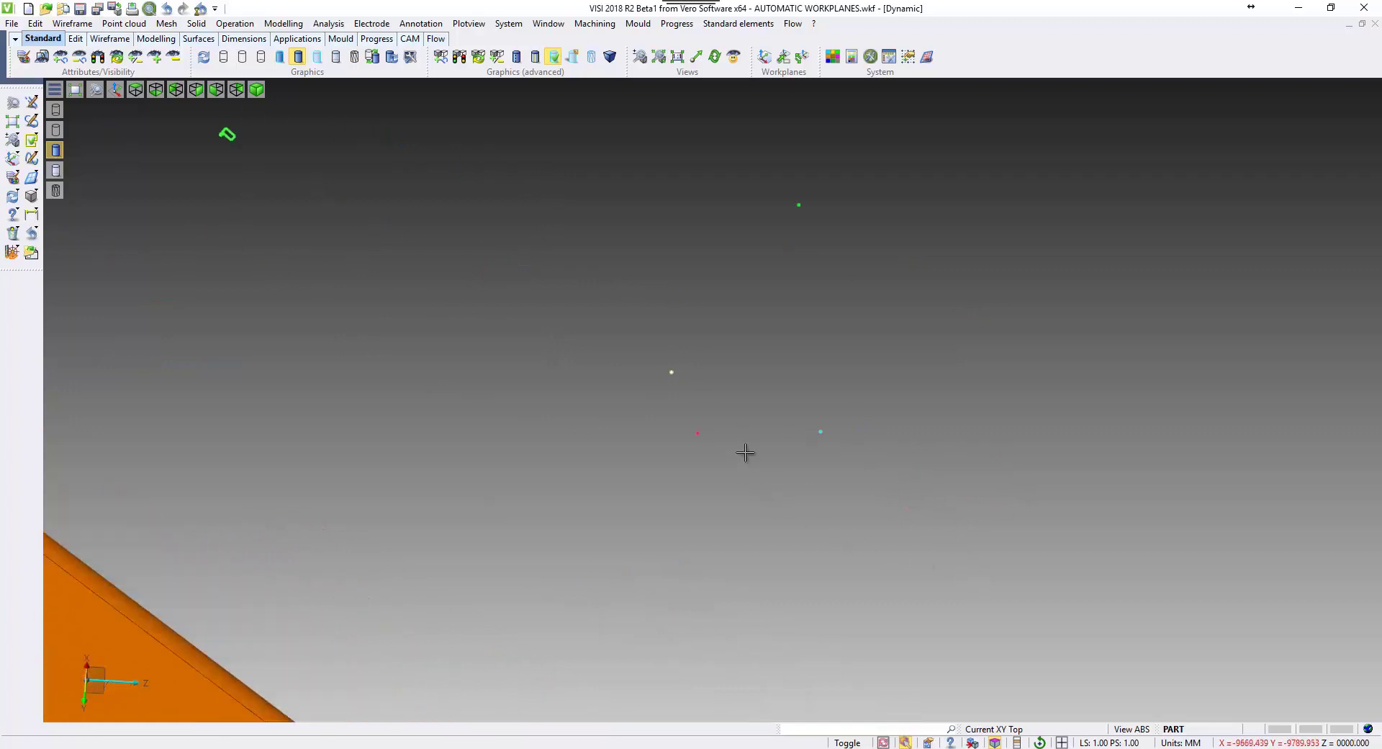
click(783, 58)
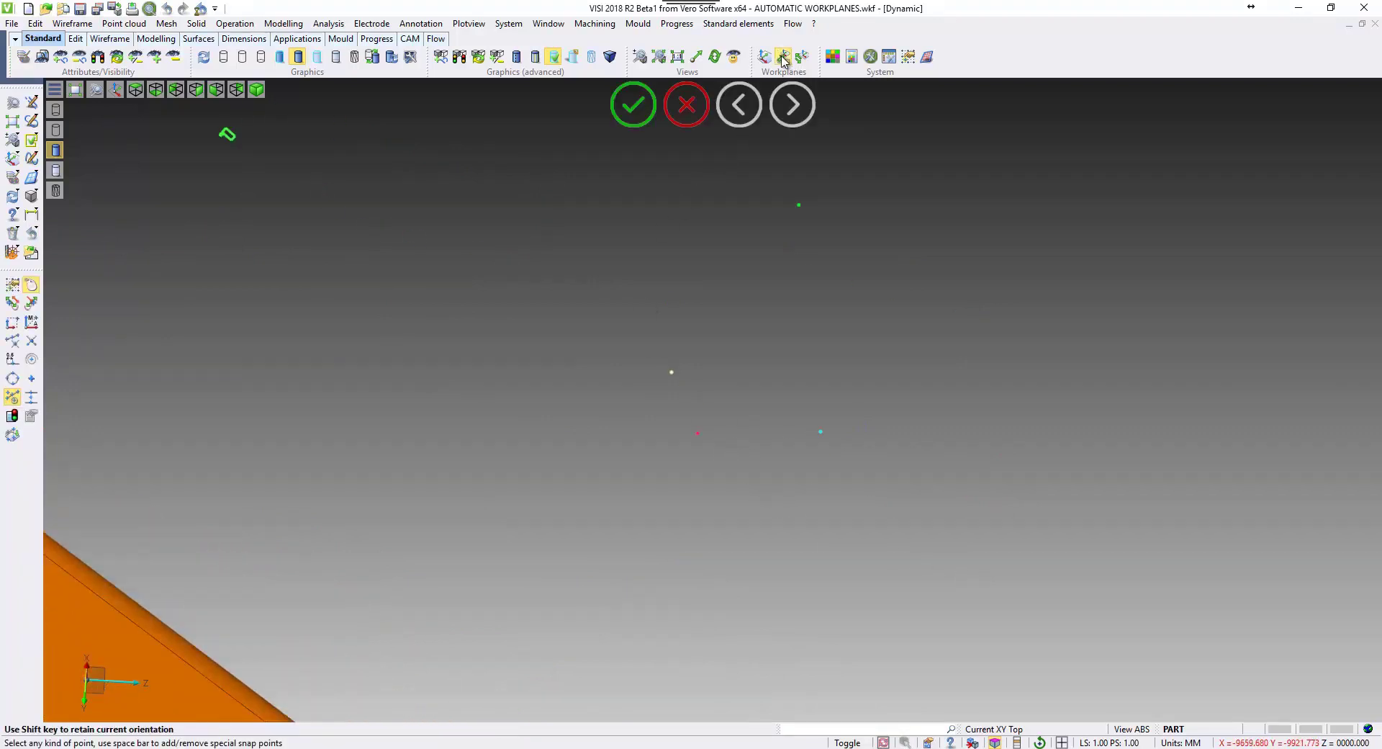
click(670, 371)
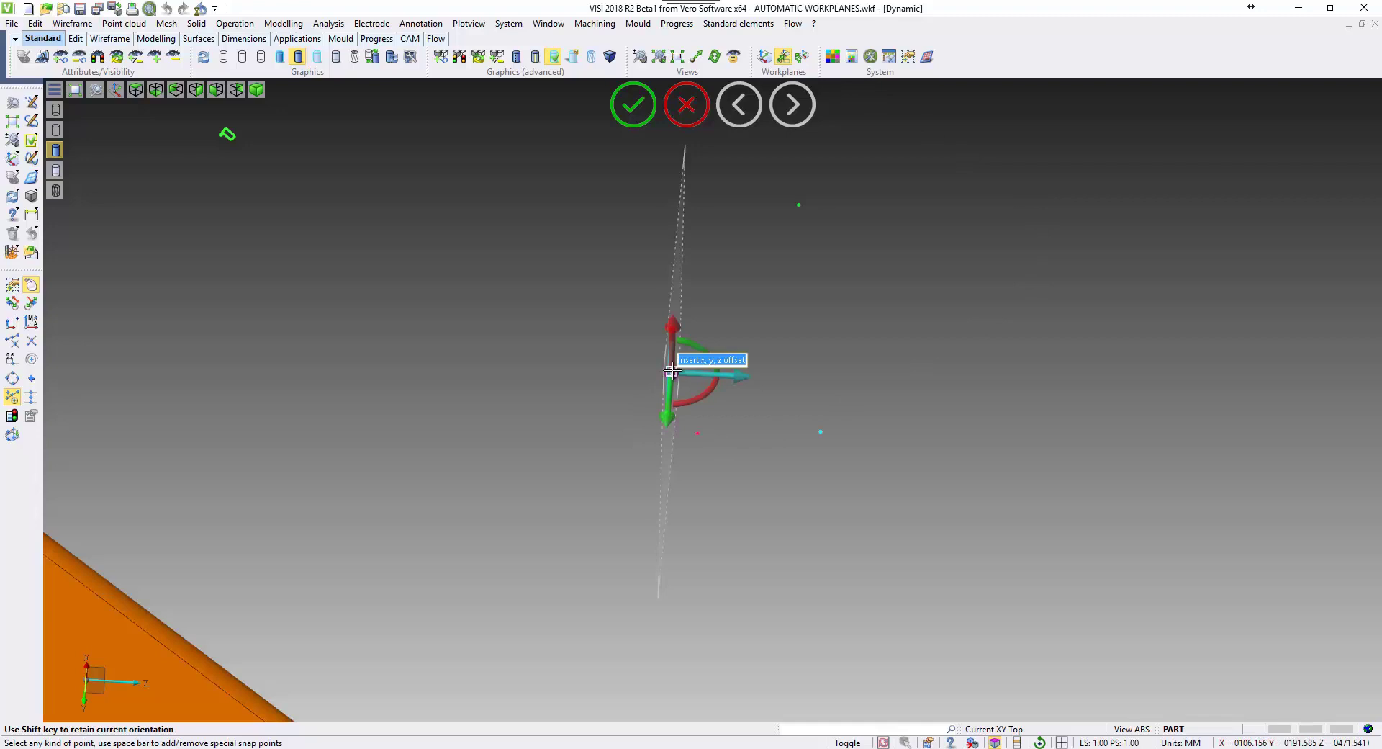
click(671, 371)
mouse_move(765, 480)
middle_down()
mouse_move(722, 465)
mouse_move(764, 473)
mouse_move(745, 479)
middle_up()
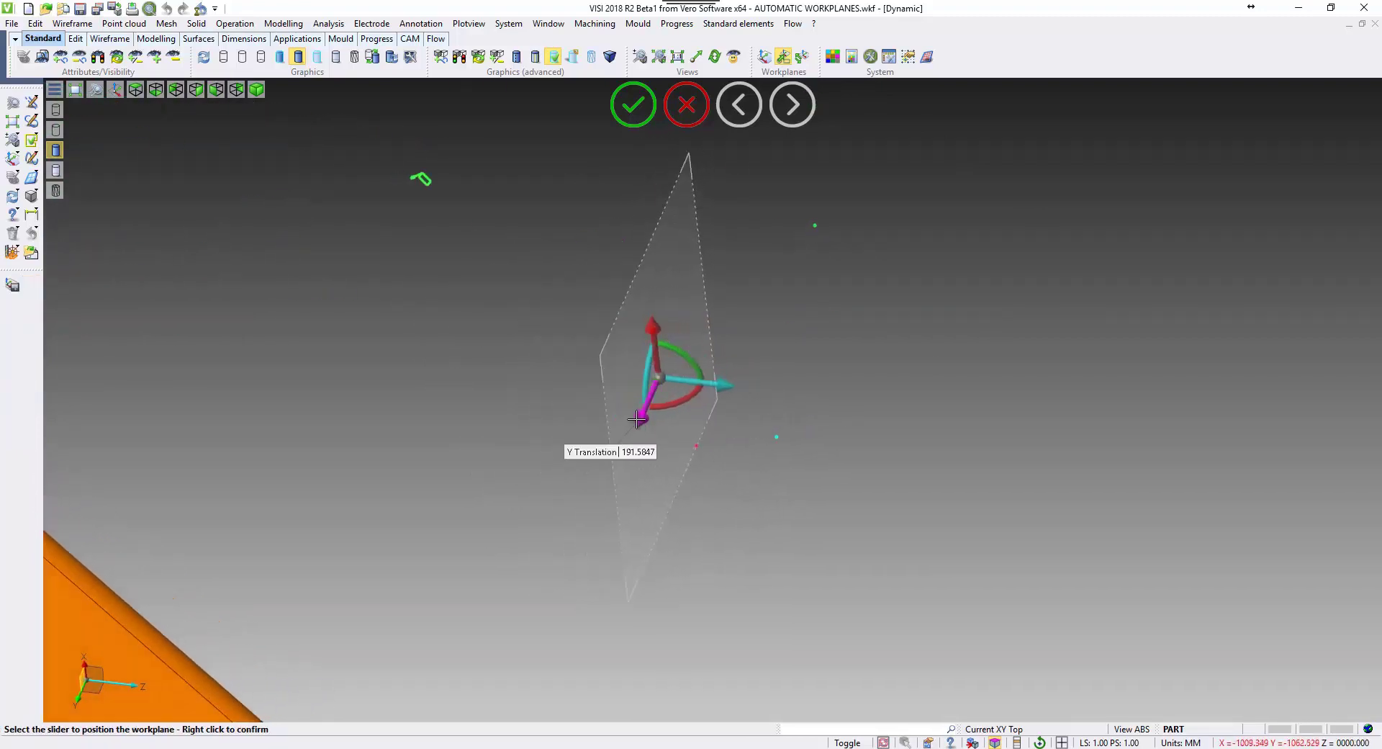
drag(637, 419, 814, 225)
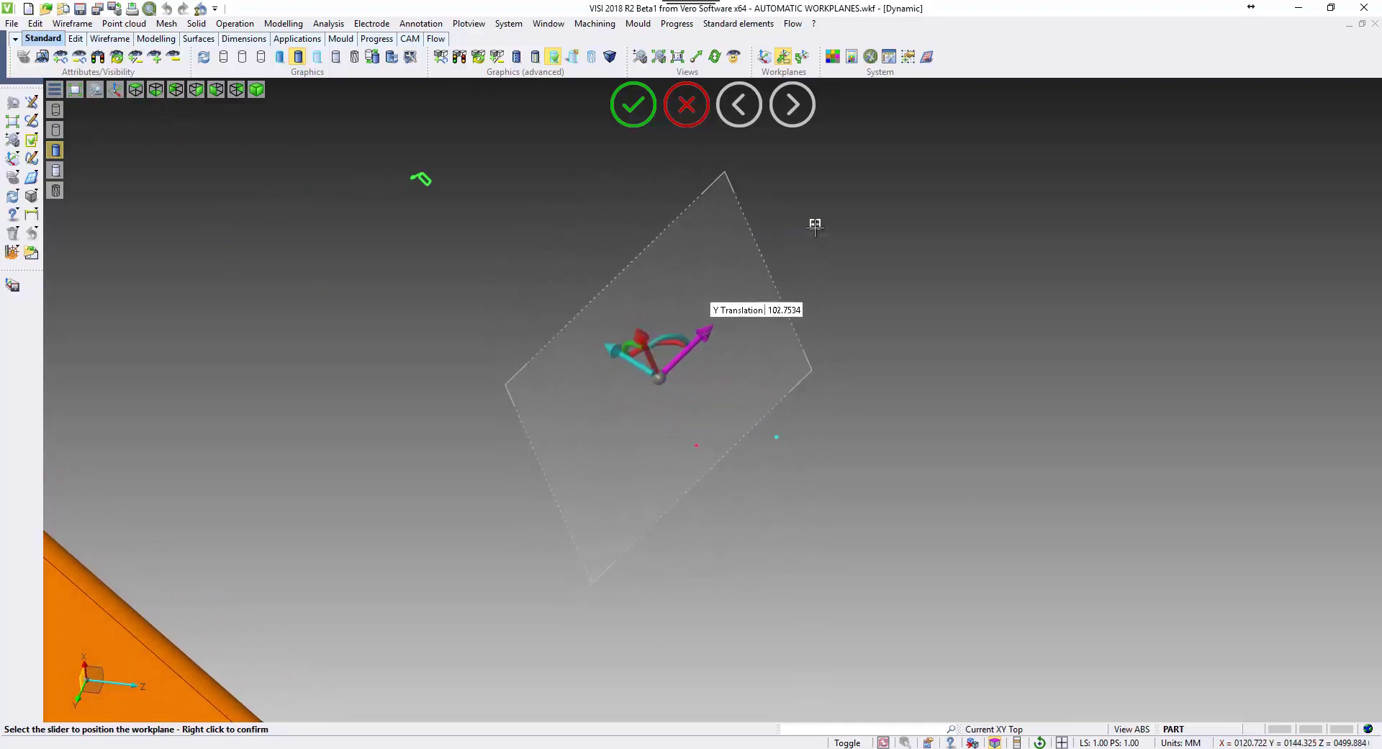
Align the dynamic workplane's Z axis with the cyan point.
mouse_move(922, 383)
middle_down()
mouse_move(942, 383)
mouse_move(929, 382)
middle_up()
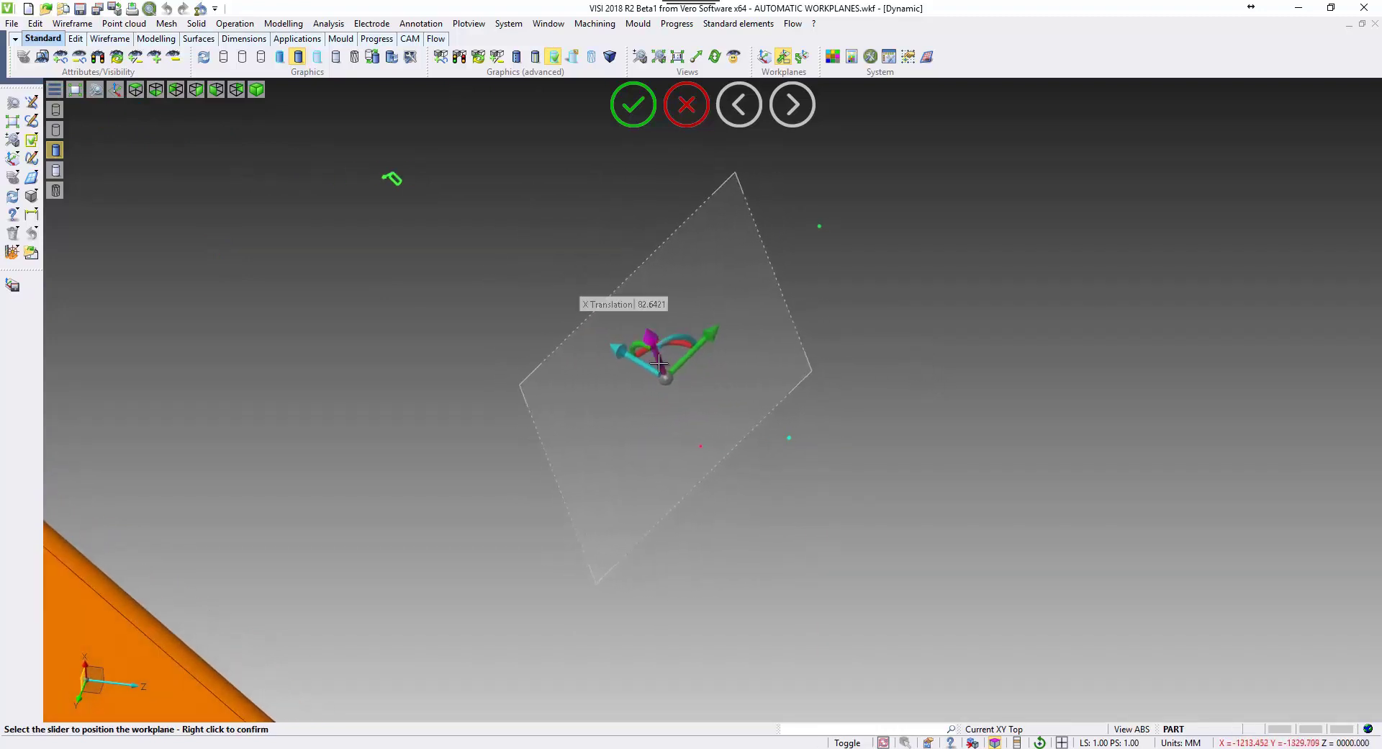
drag(624, 351, 790, 440)
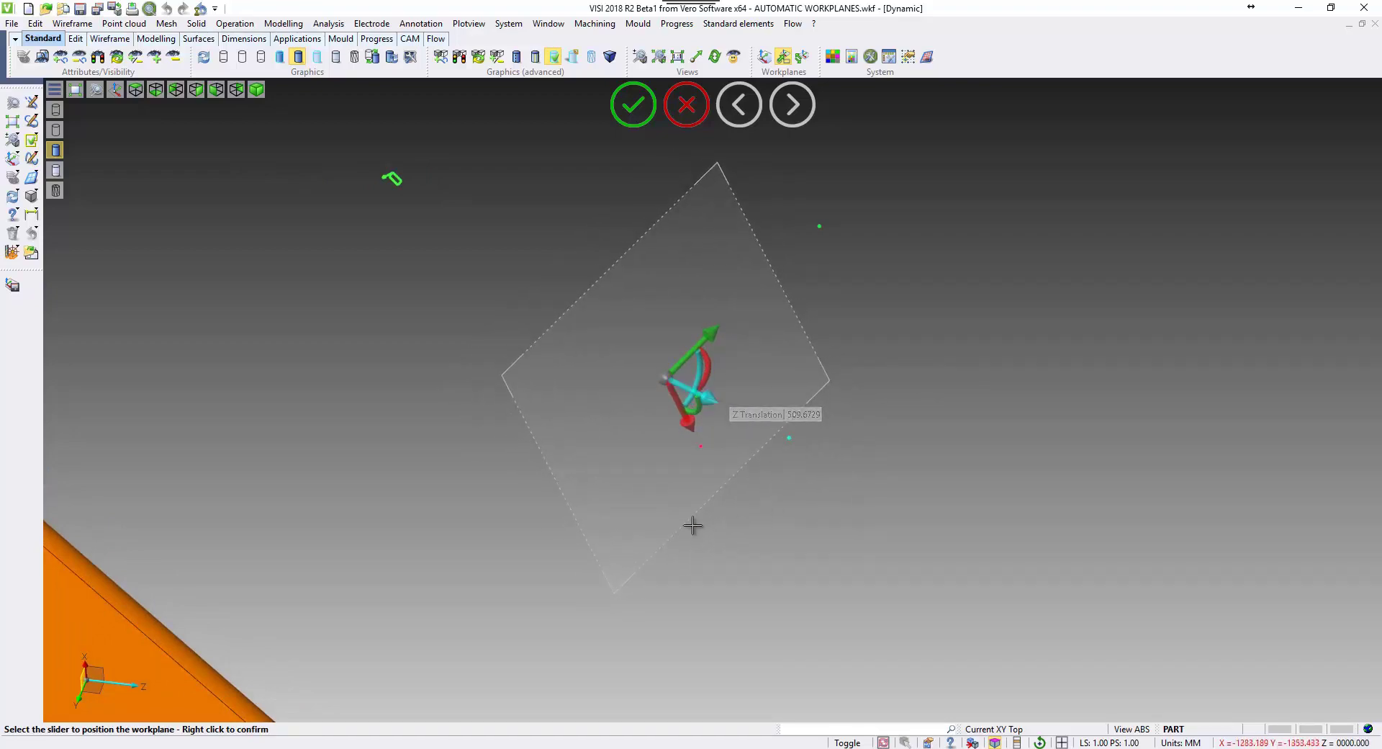
Move the workplane's origin to the corner of the orange part's small flange, try rotating it about X, and end the positioning.
middle_drag(693, 525, 688, 419)
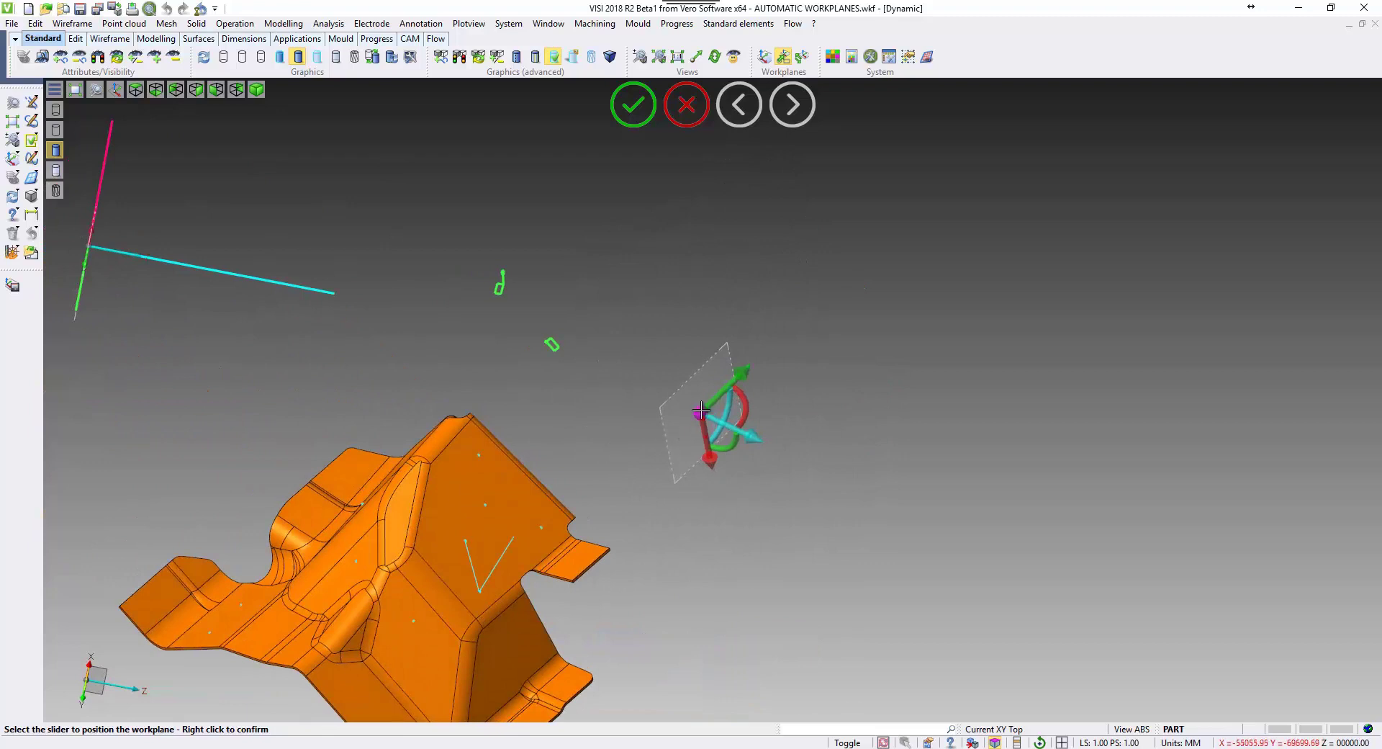
drag(701, 430, 690, 469)
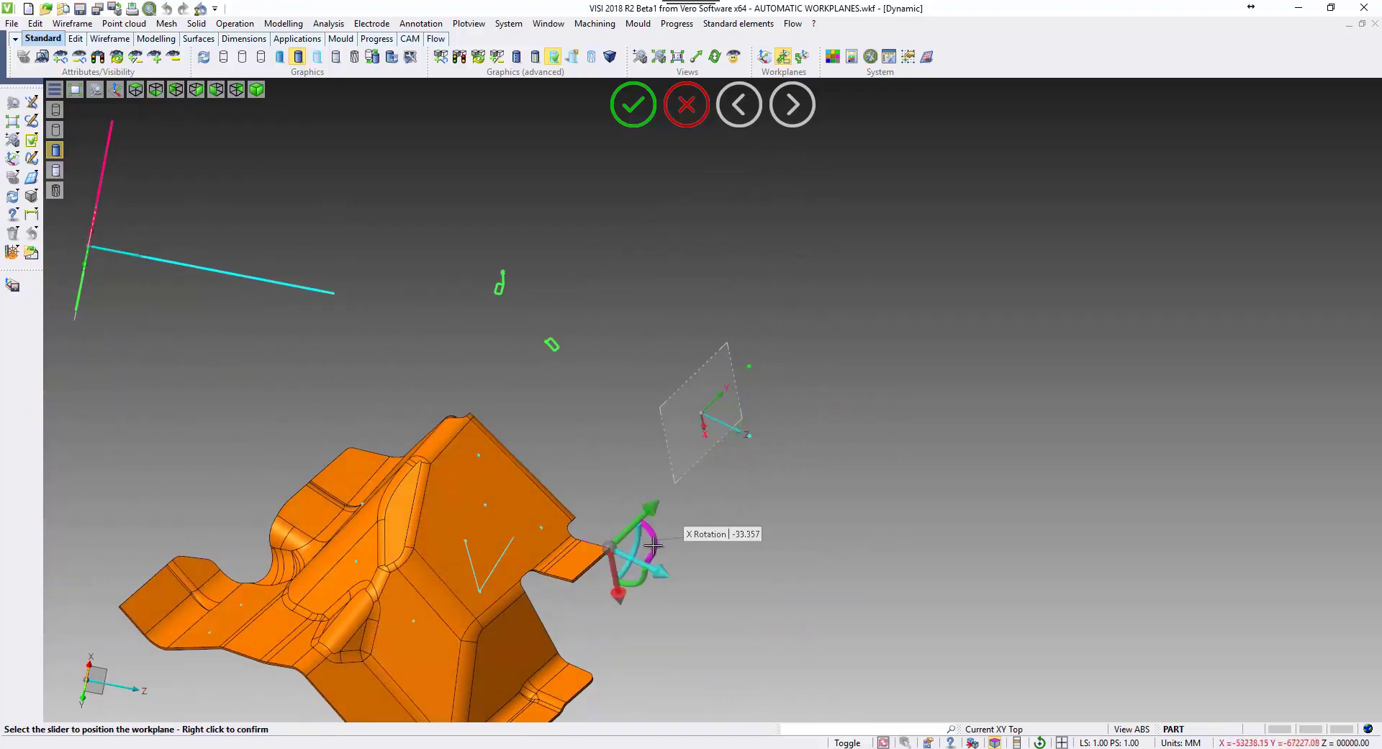
mouse_move(652, 547)
mouse_down()
mouse_move(643, 574)
mouse_move(634, 512)
mouse_move(659, 541)
mouse_move(648, 565)
mouse_move(666, 552)
mouse_up()
right_click(821, 491)
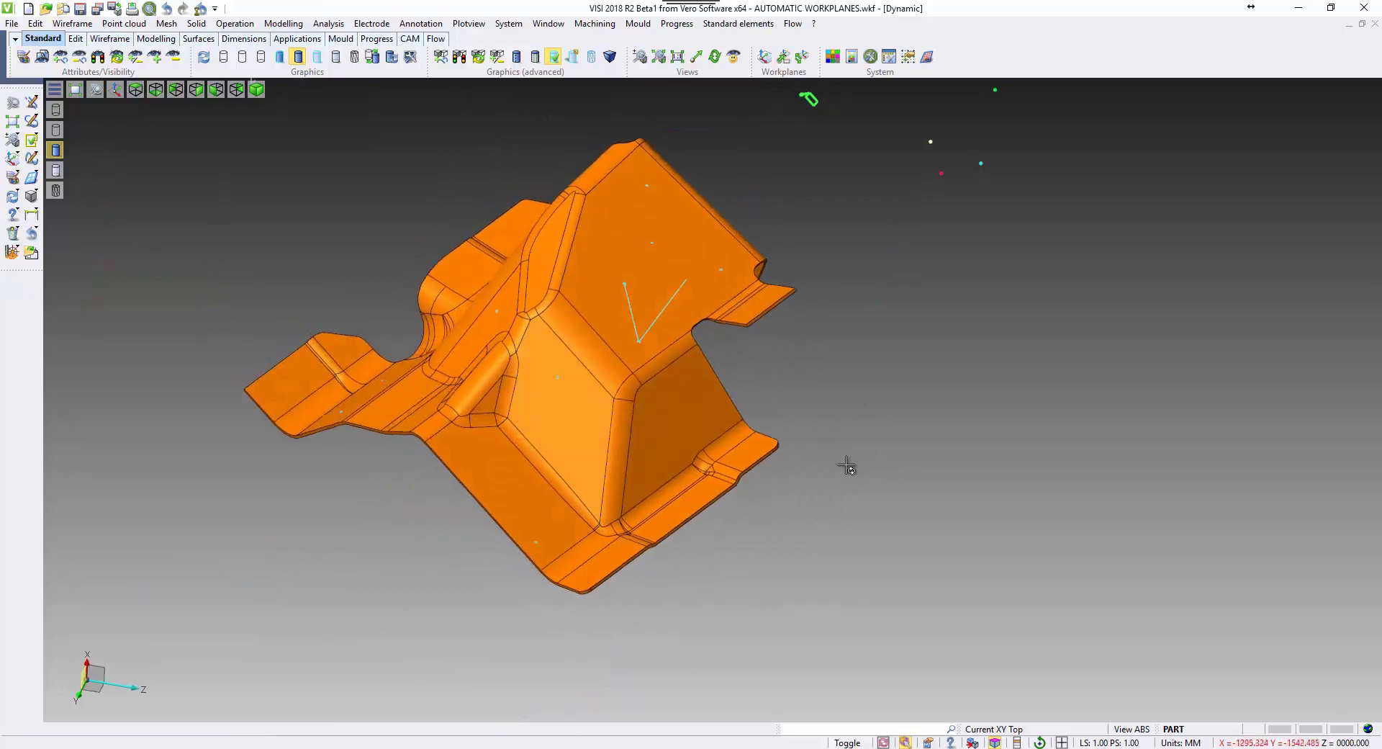
Cut a round hole with the Cylinder command, centred on the point of the sloped pentagonal face and extending down through the sheet.
middle_drag(900, 291, 899, 350)
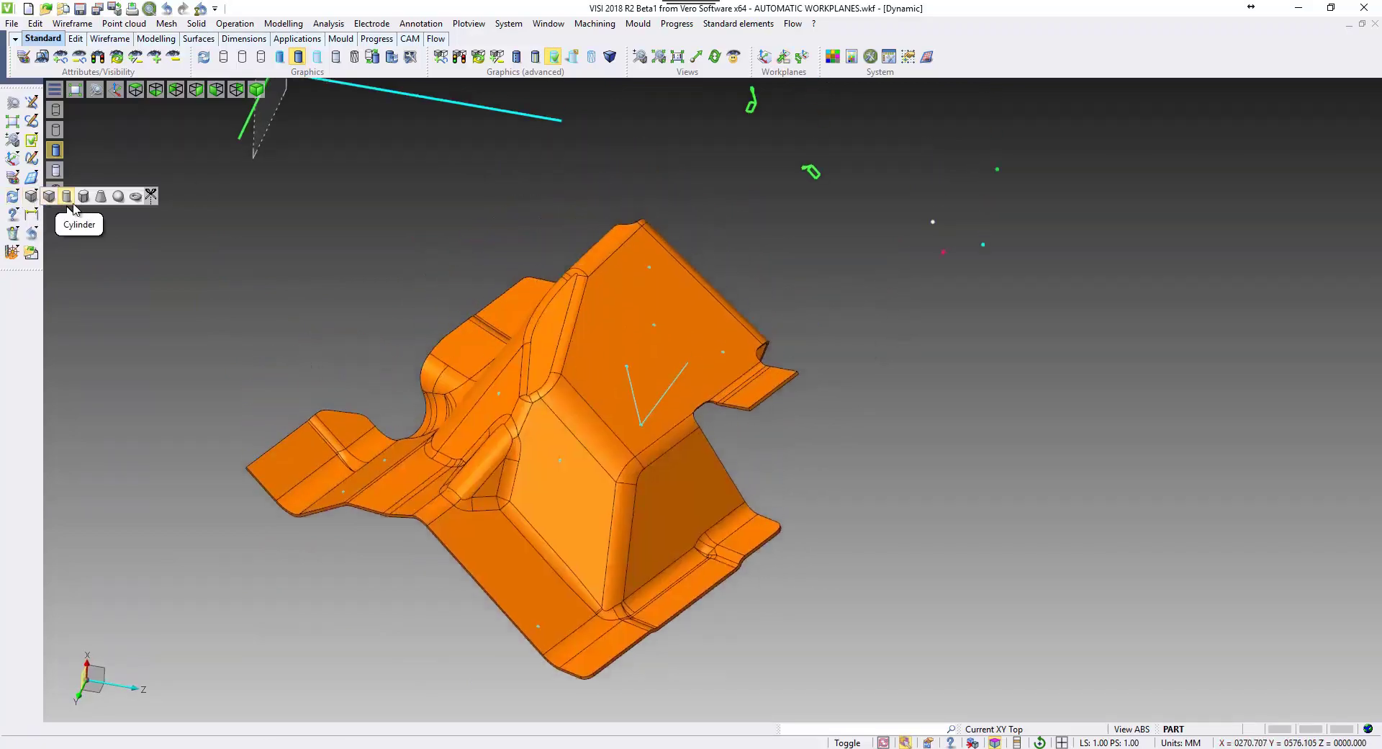
click(67, 198)
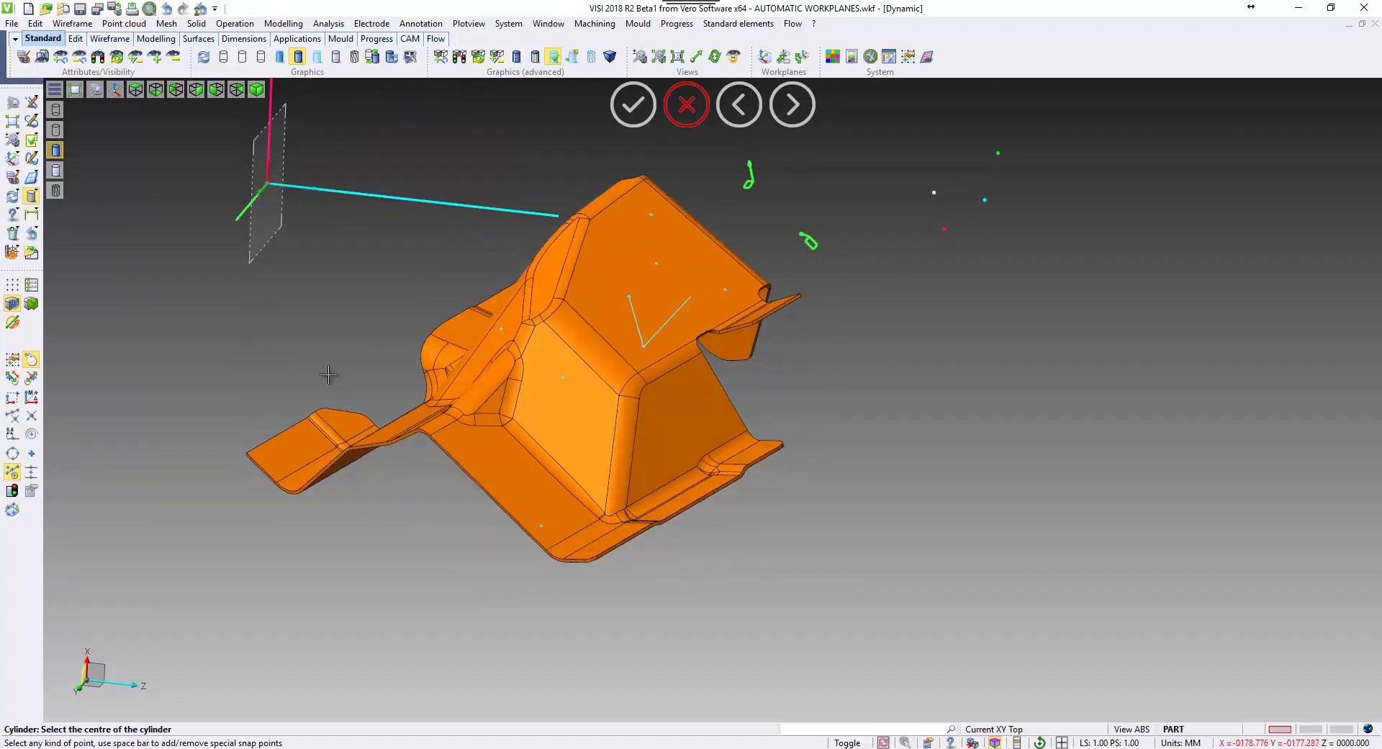
scroll(328, 374, up, 3)
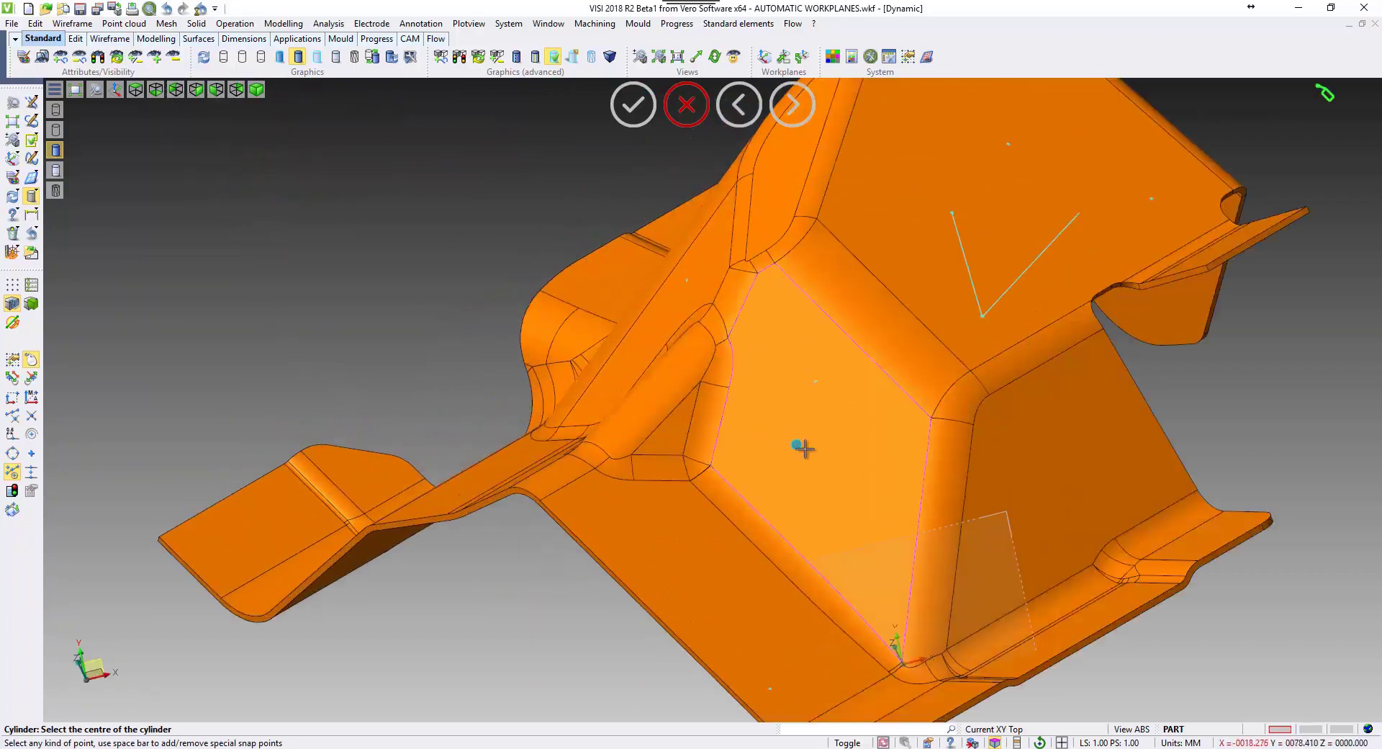
click(816, 382)
click(828, 406)
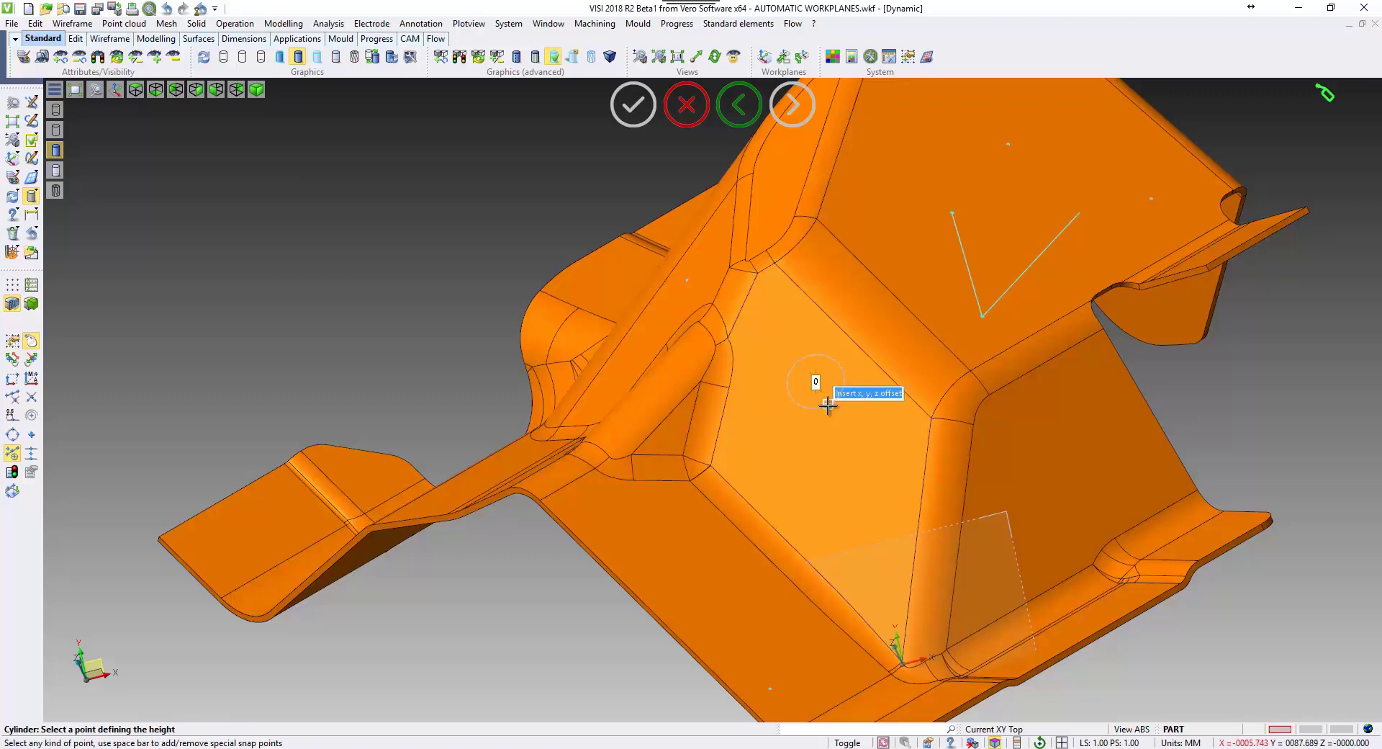
middle_drag(855, 422, 850, 377)
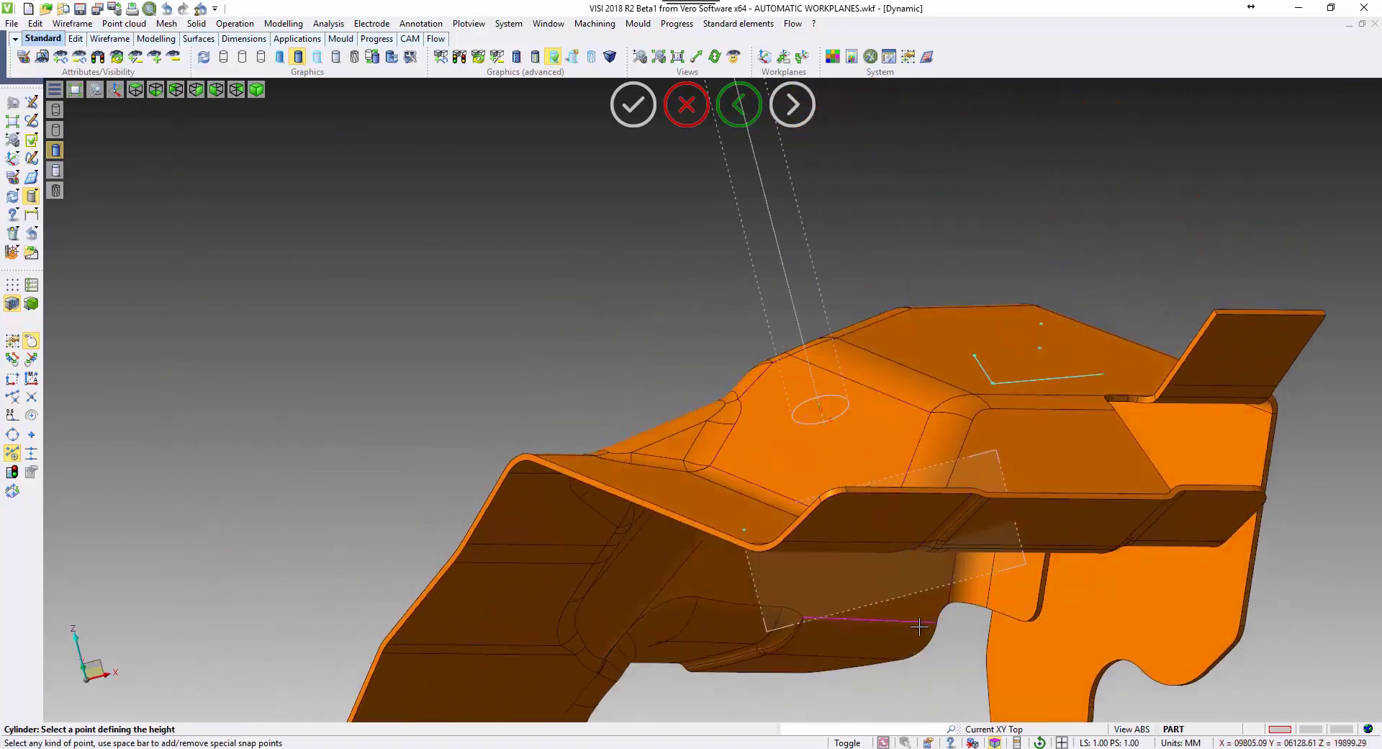
click(937, 655)
Cut another cylindrical hole through the large flange beside the V's face, and end the Cylinder command.
middle_drag(671, 252, 850, 409)
scroll(879, 419, up, 3)
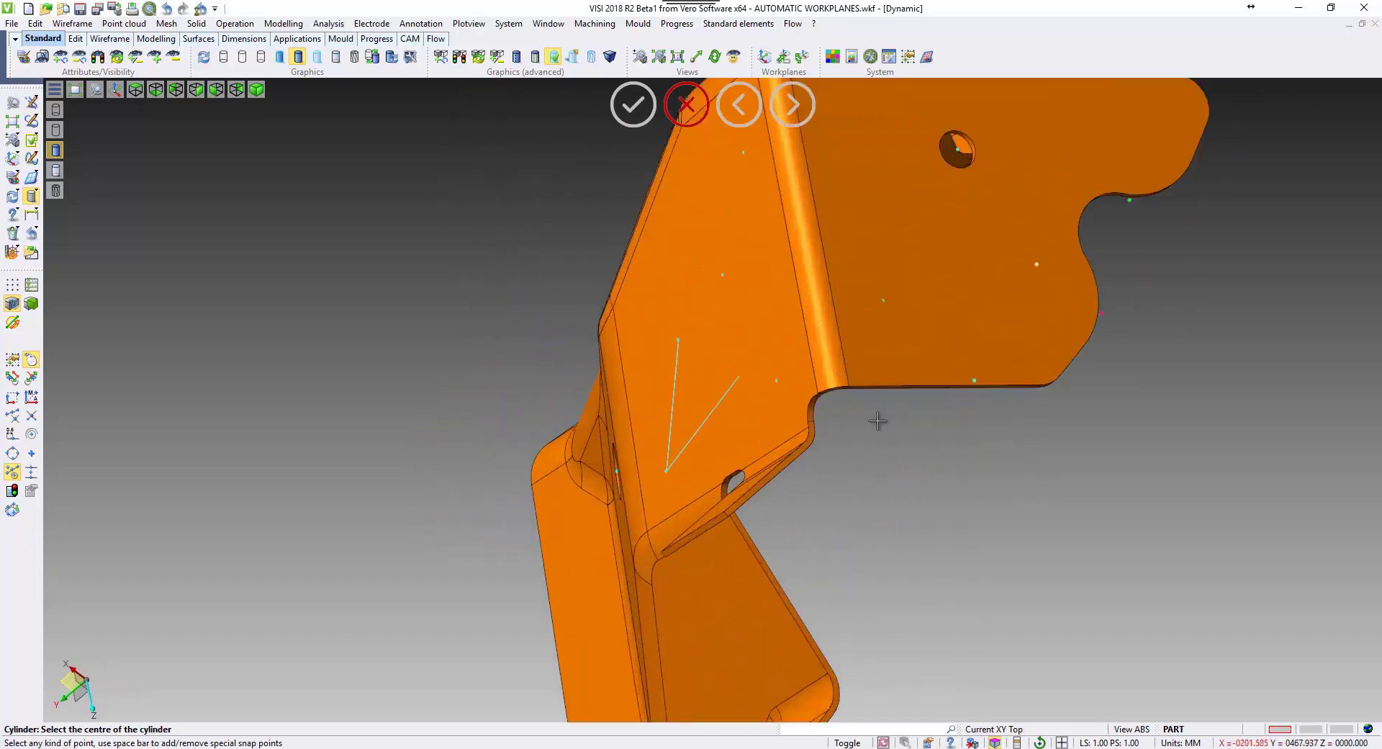
click(918, 333)
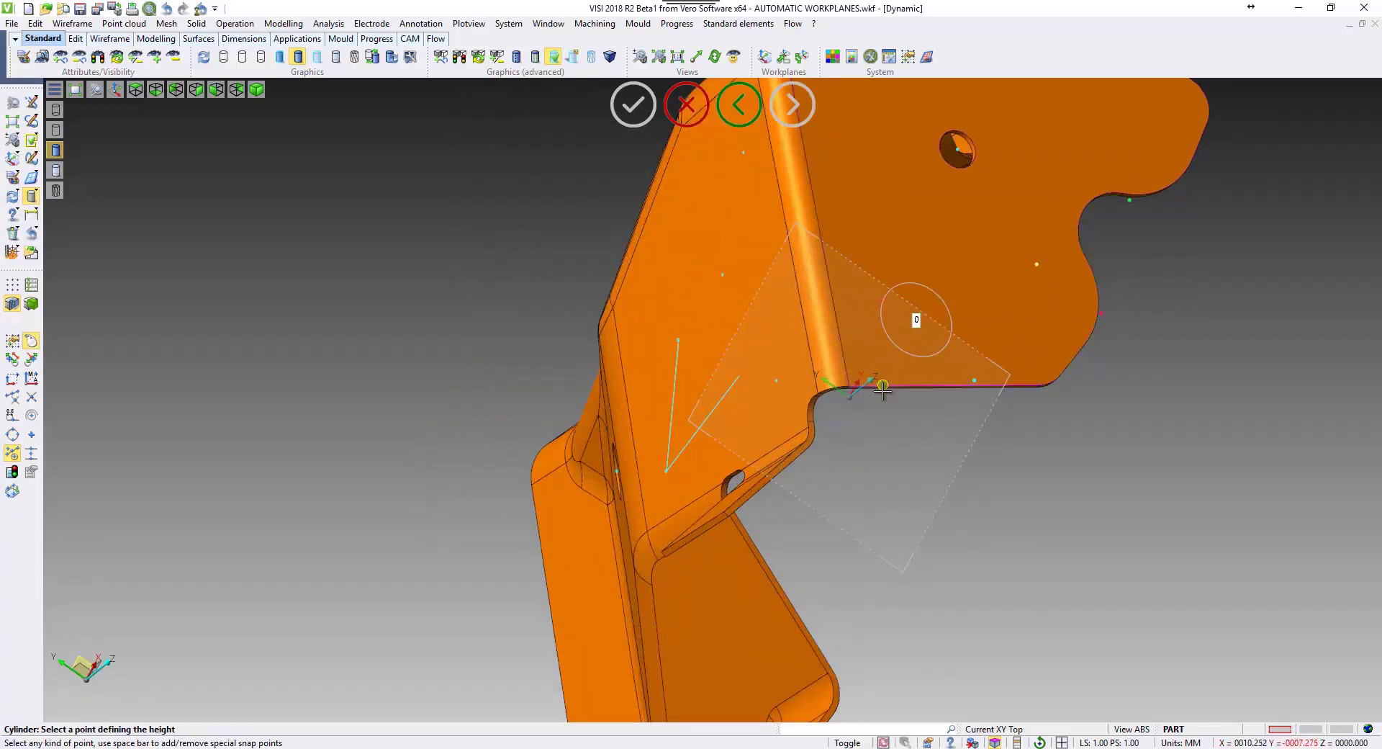
click(907, 456)
middle_drag(953, 472, 1053, 454)
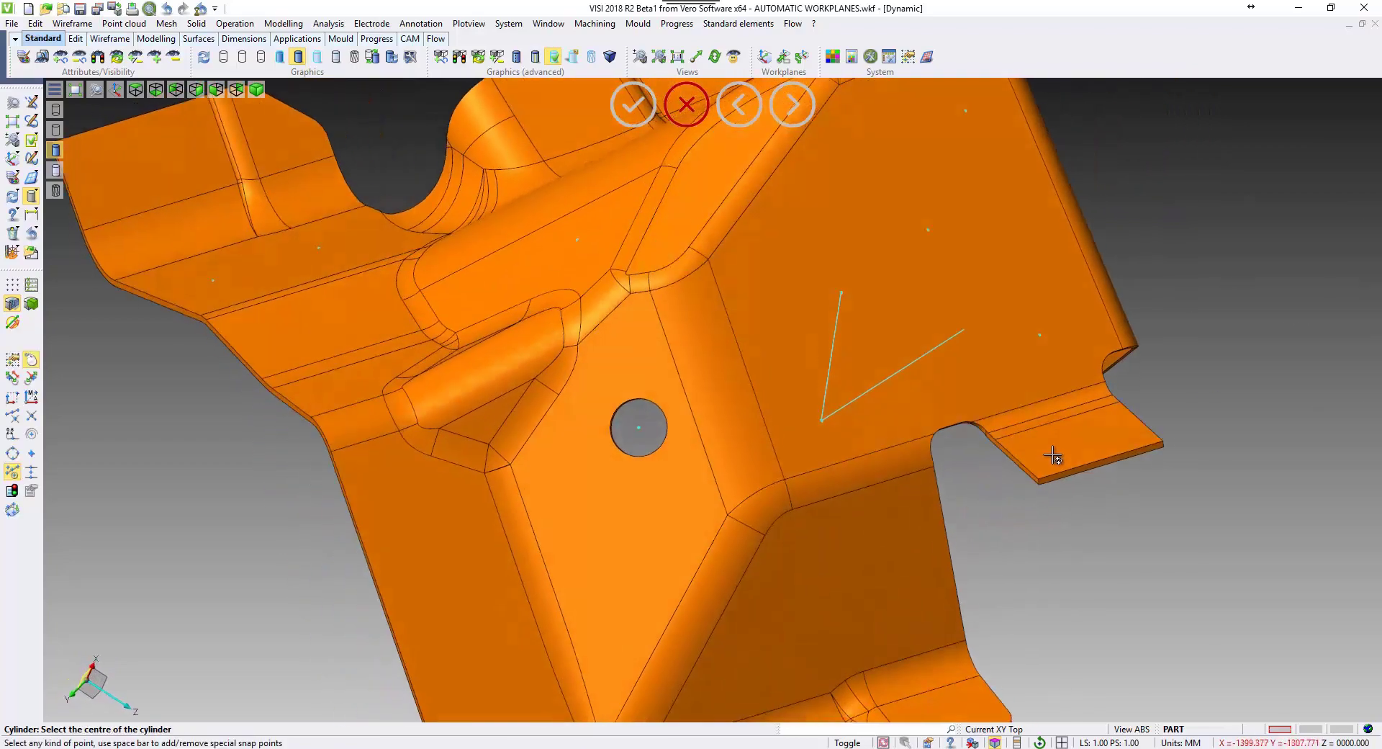
scroll(1036, 504, down, 3)
middle_drag(661, 382, 683, 427)
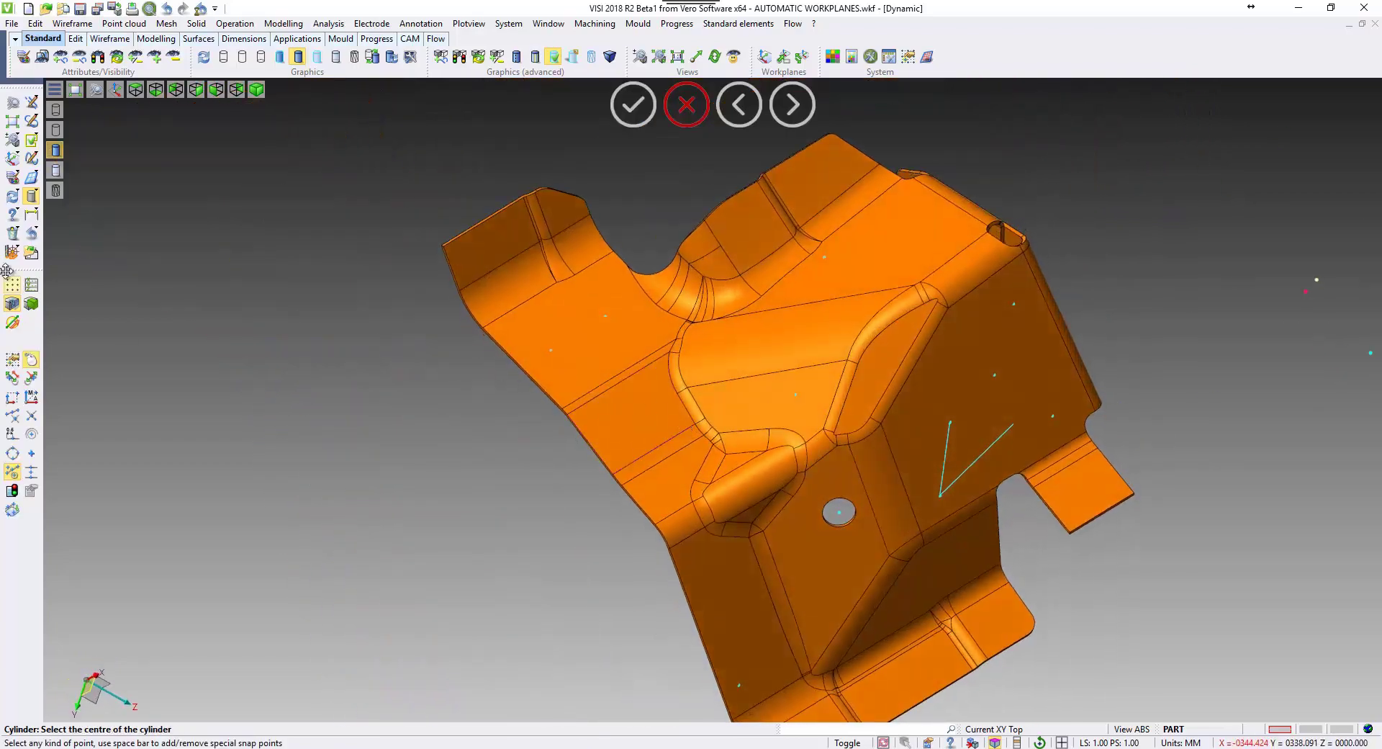
key(Escape)
Sketch a slot profile about 19.7 mm wide at the outer point on the flat face next to the bent end flange.
click(53, 149)
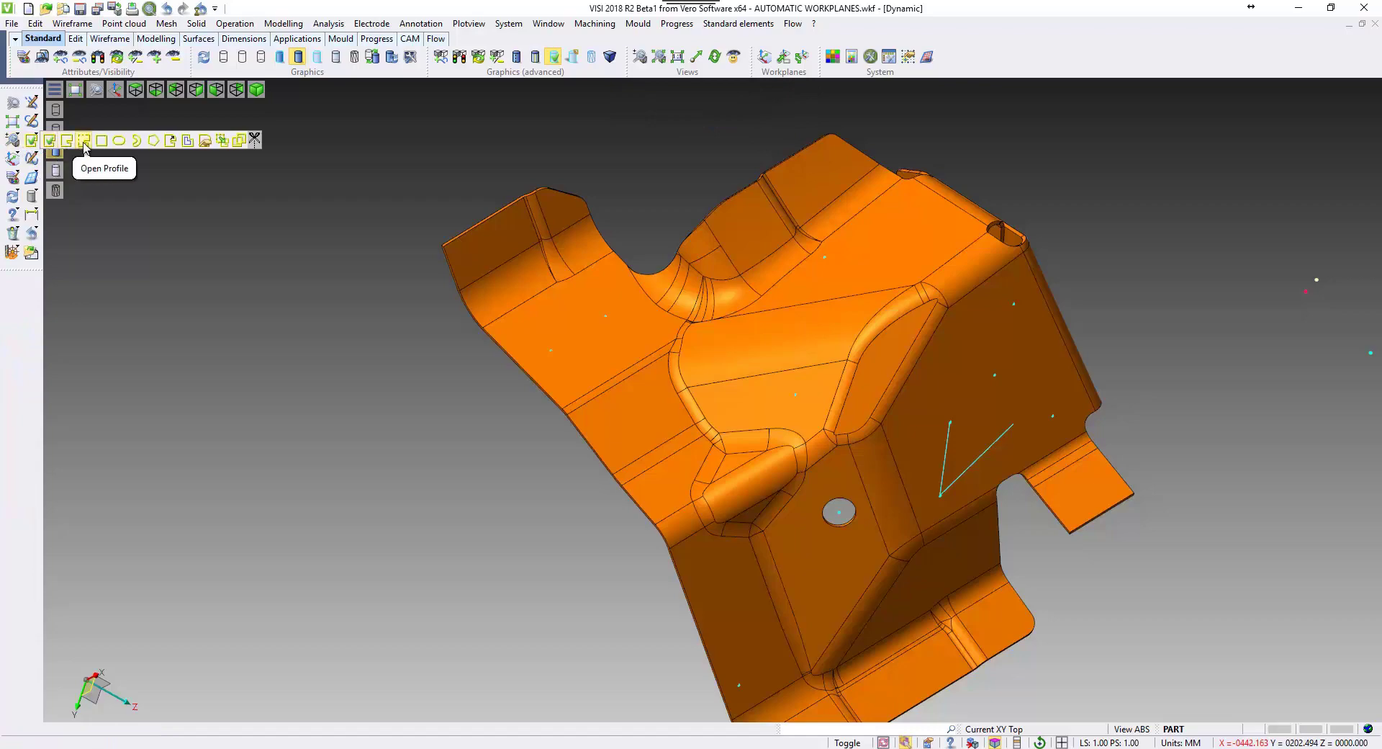
click(108, 146)
scroll(399, 228, up, 4)
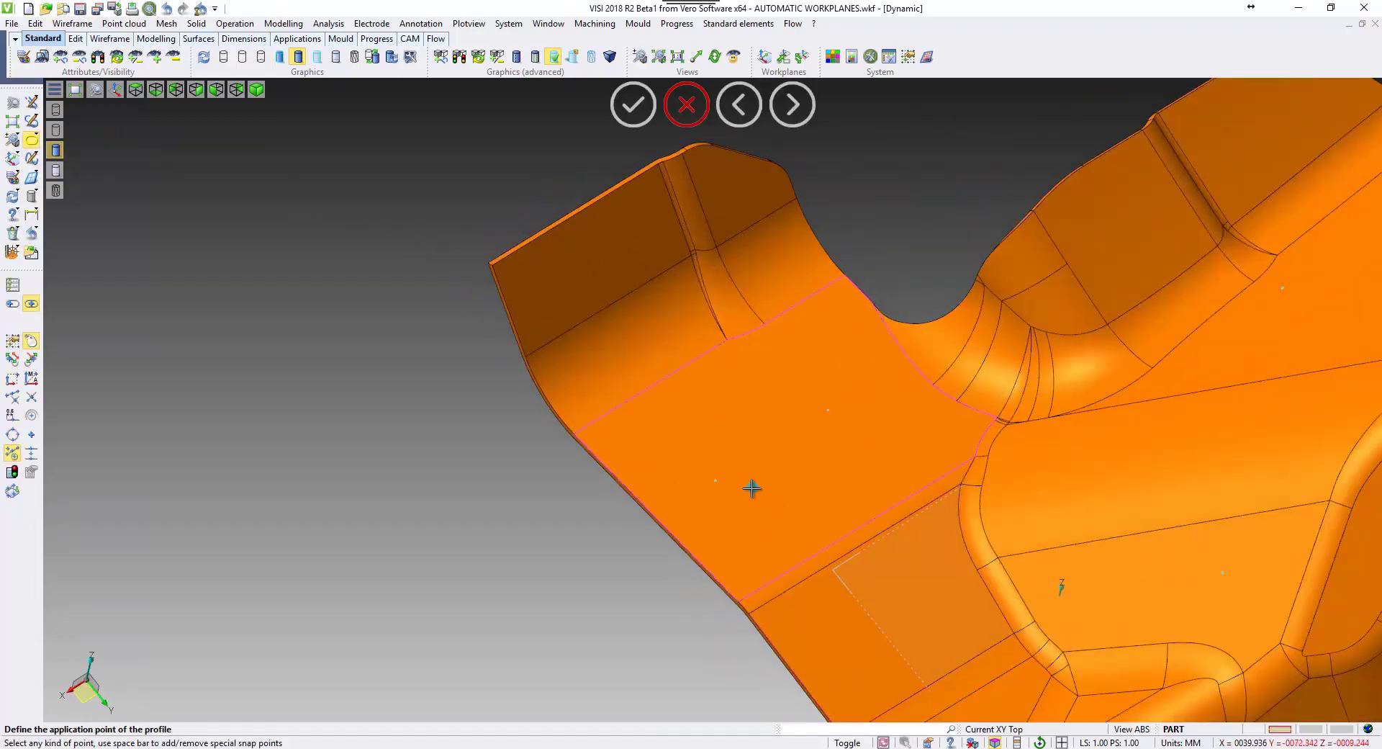
click(715, 480)
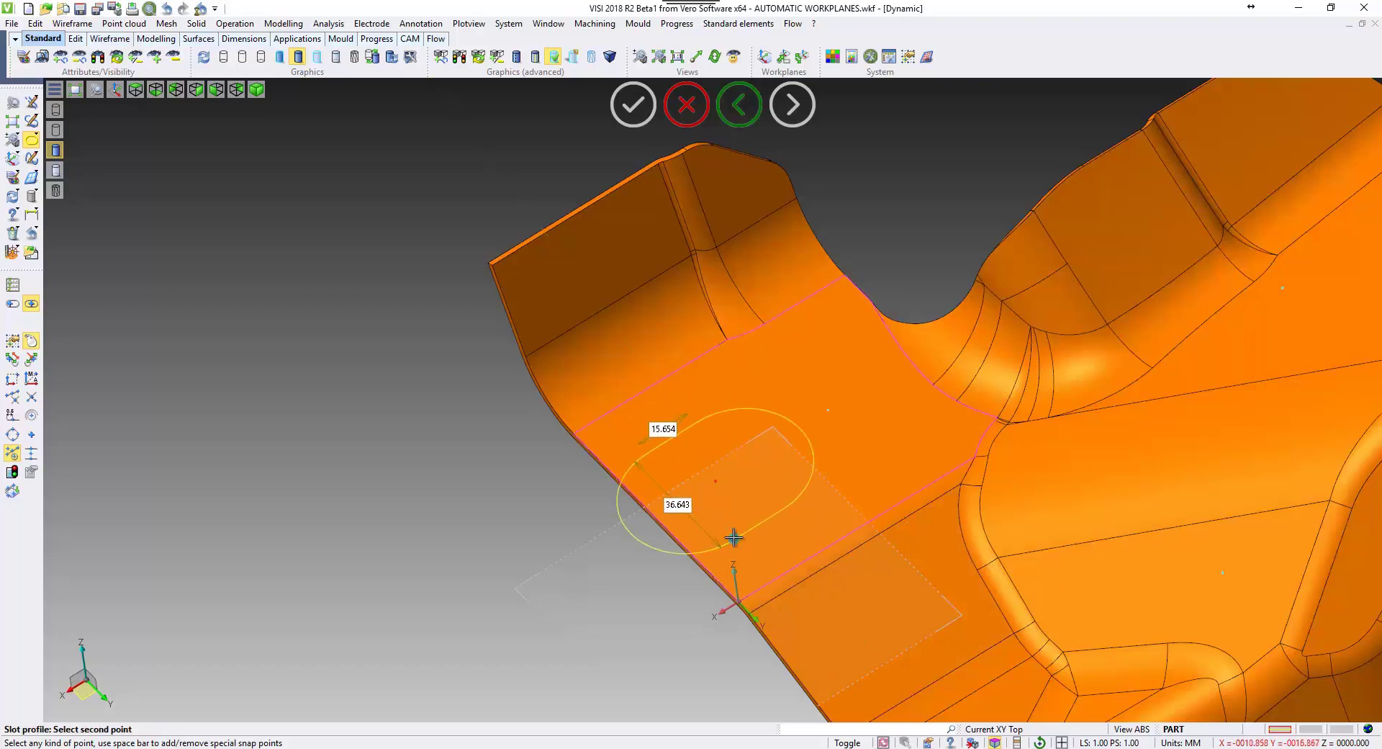
click(732, 508)
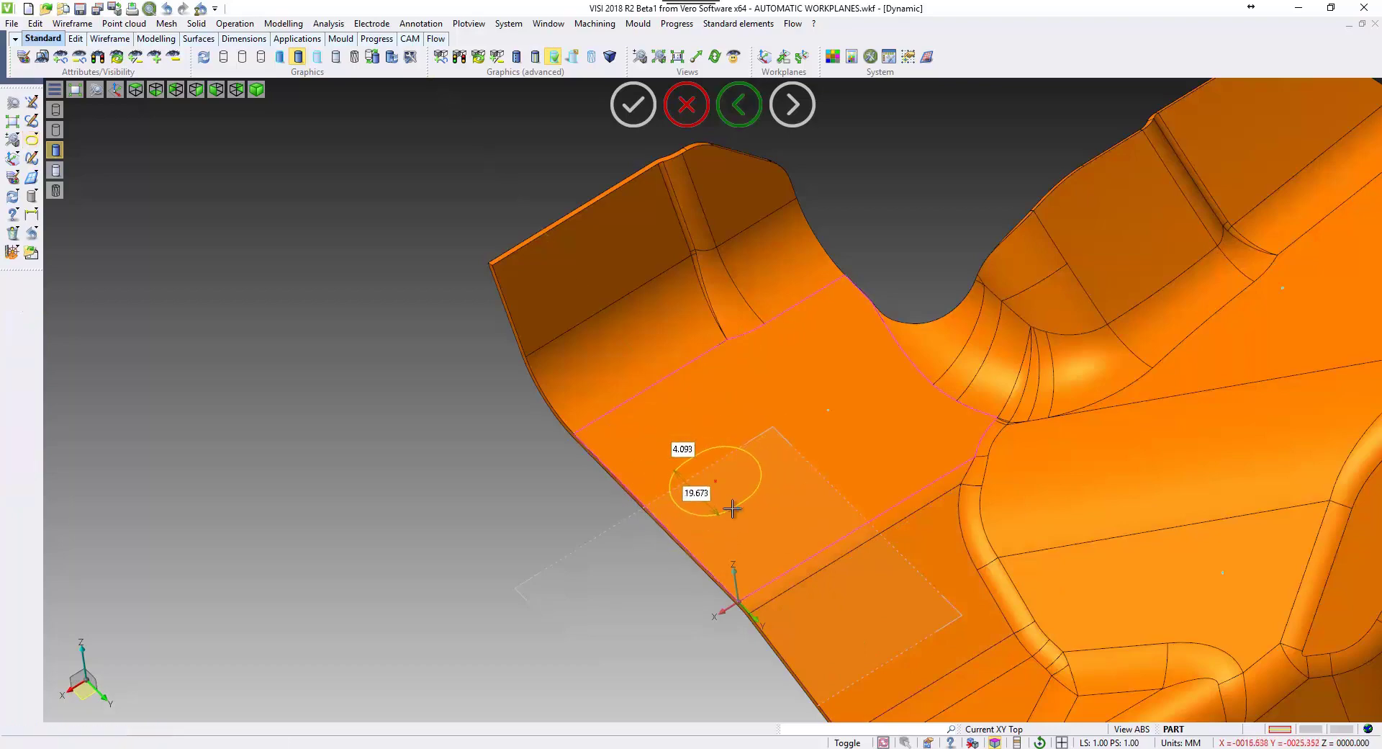
Sketch a second slot profile above the V on the large face with the V-shaped lines.
scroll(388, 462, down, 4)
middle_drag(423, 490, 421, 460)
click(946, 453)
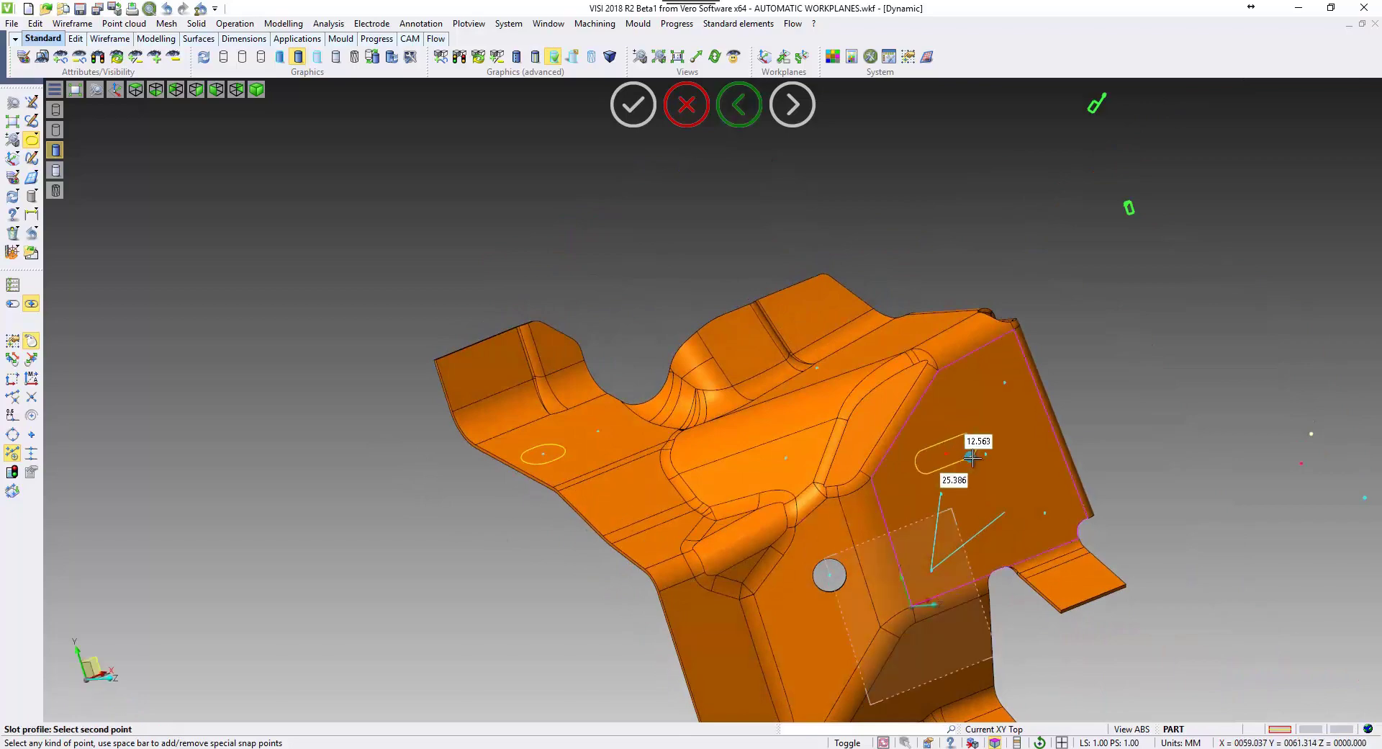
click(976, 457)
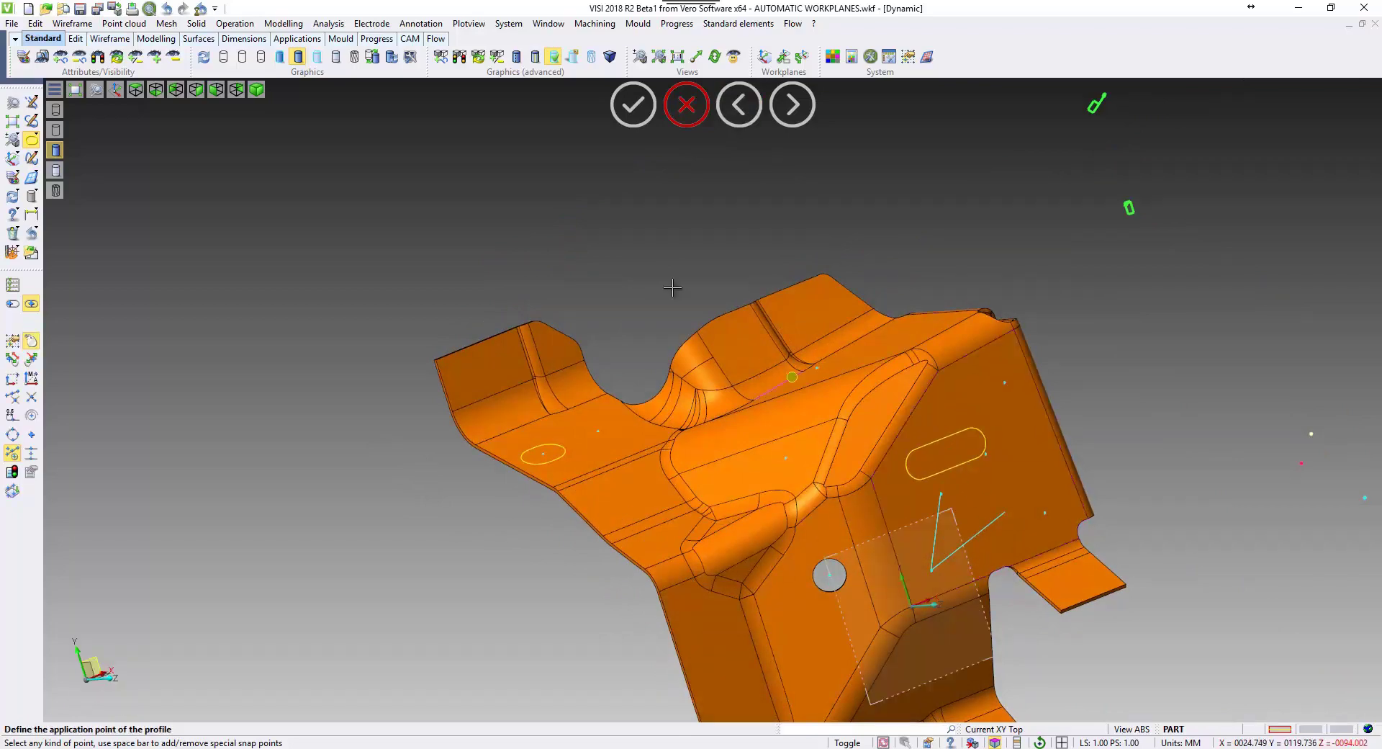